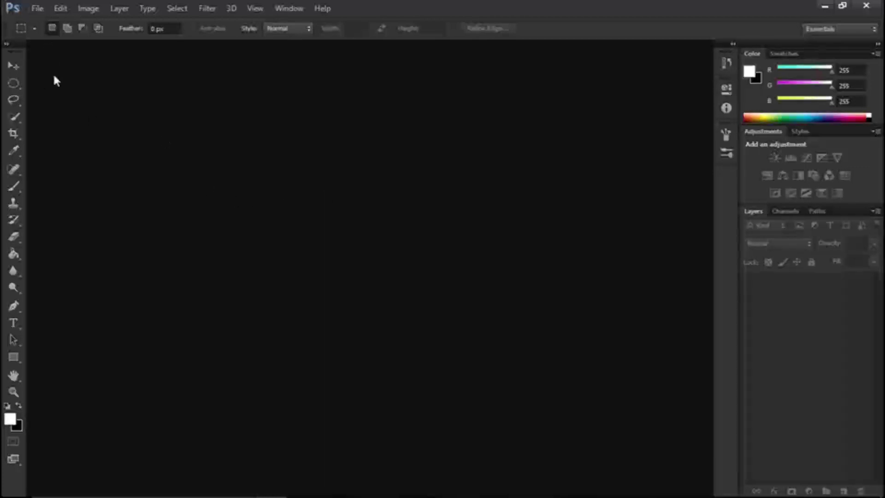
# Create a 1920 × 1080 pixel document at 200 pixels/inch with white background contents, and unlock its Background layer
pyautogui.click(38, 12)
pyautogui.click(44, 23)
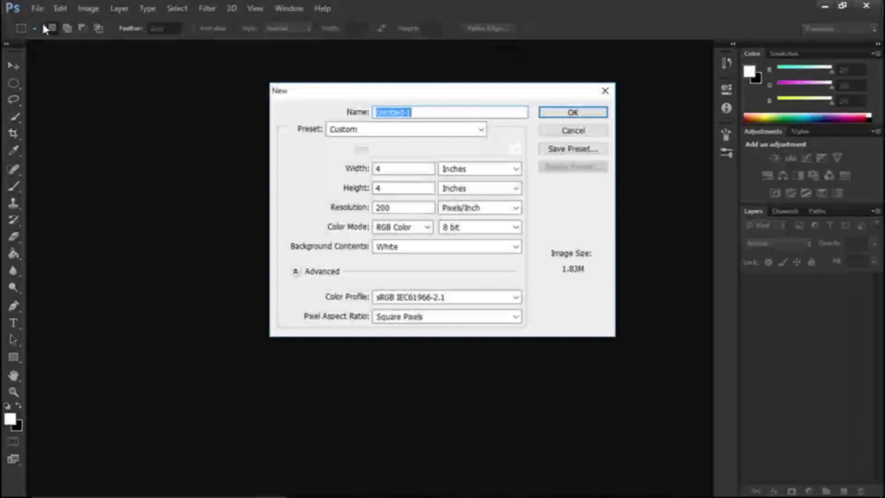
pyautogui.click(460, 173)
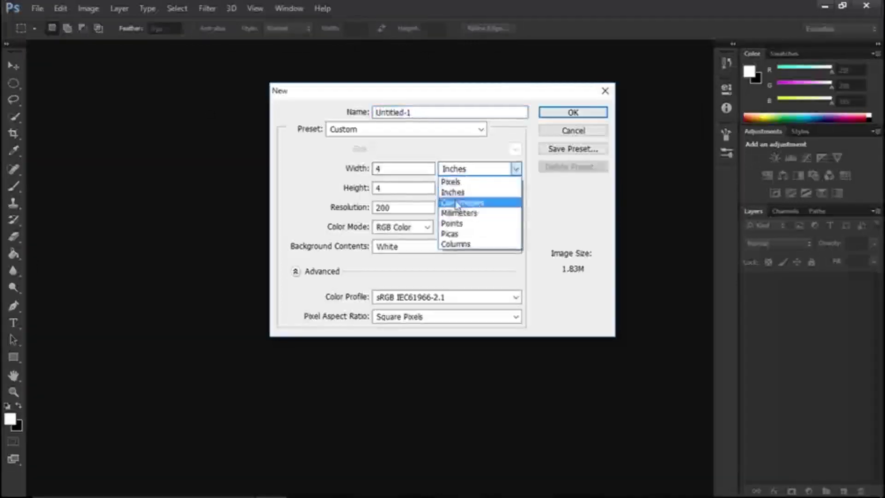
pyautogui.click(450, 182)
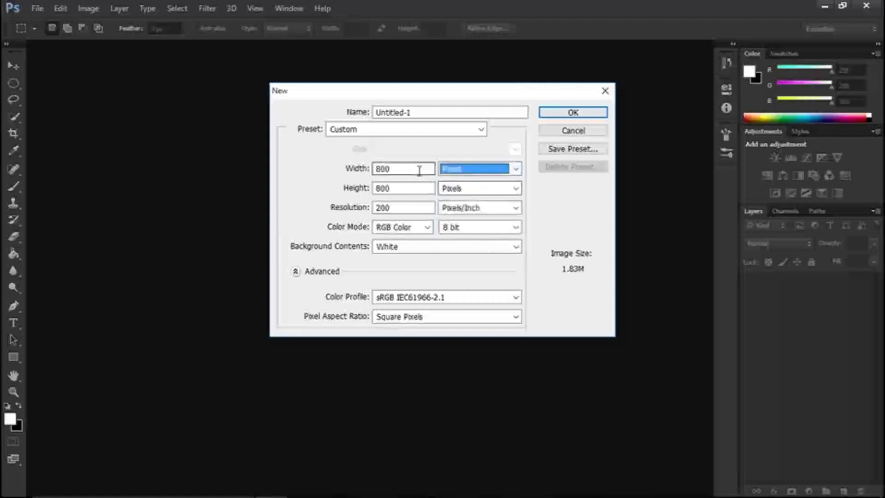
pyautogui.click(420, 171)
pyautogui.doubleClick(419, 171)
pyautogui.write('1920')
pyautogui.click(416, 189)
pyautogui.doubleClick(416, 189)
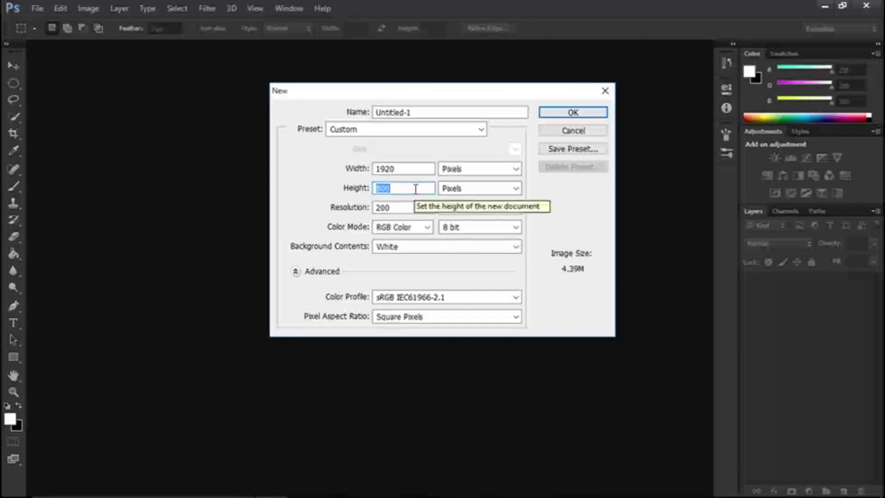
pyautogui.write('1080')
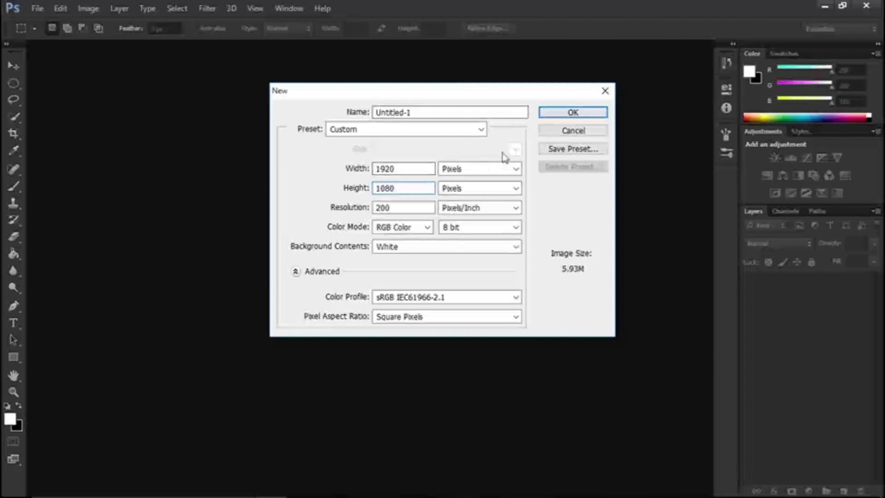
pyautogui.click(550, 111)
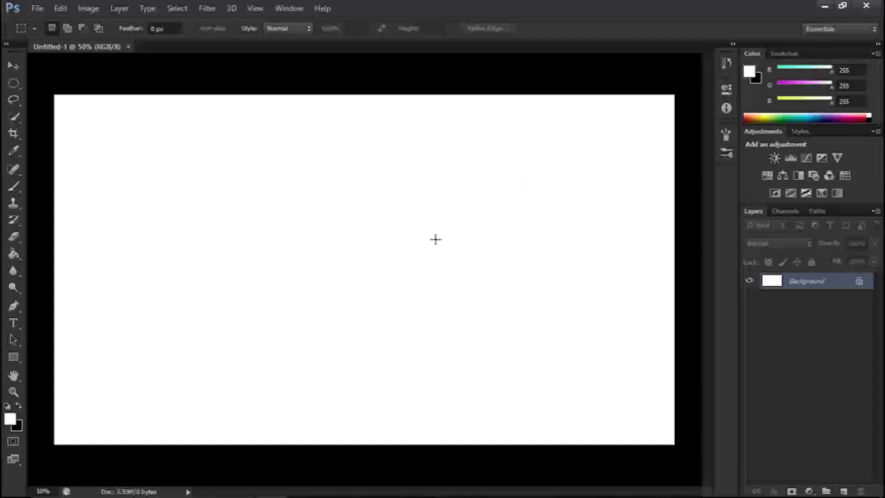
pyautogui.click(858, 281)
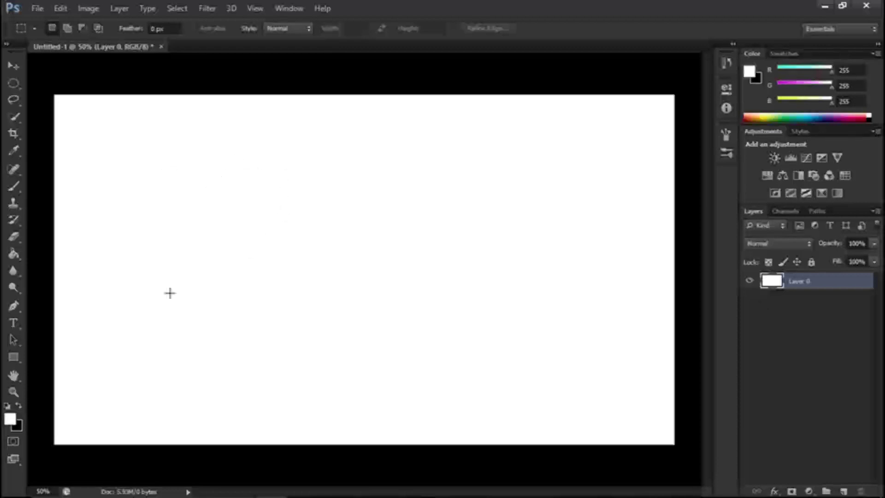
pyautogui.click(16, 356)
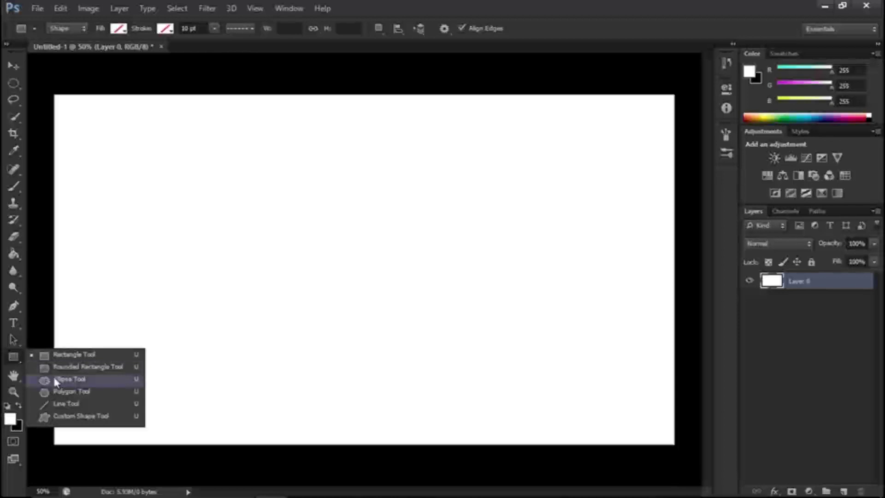
pyautogui.click(101, 309)
pyautogui.click(101, 306)
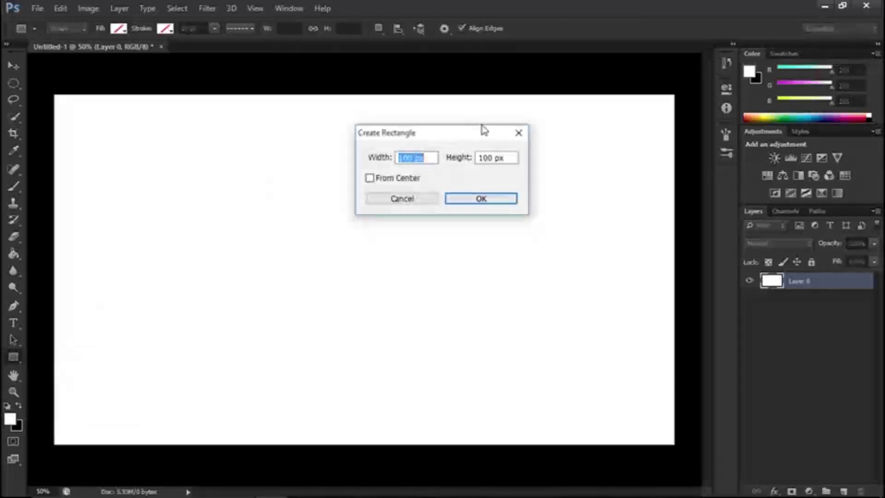
pyautogui.click(518, 133)
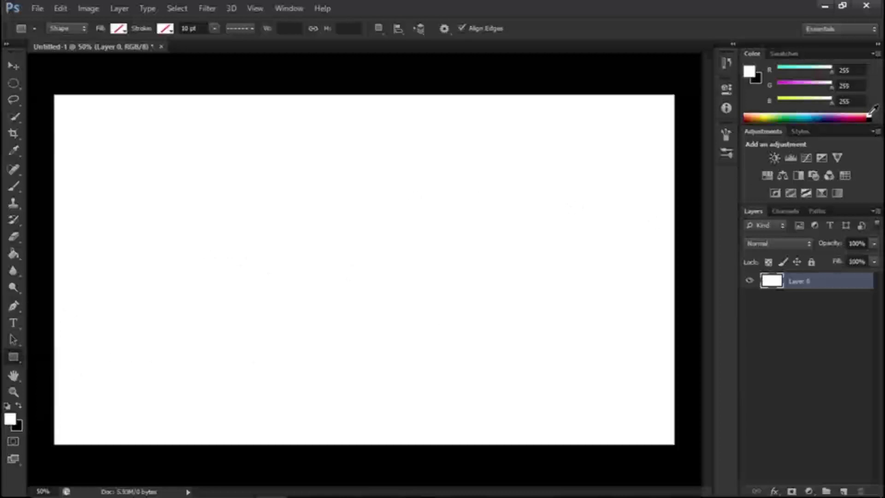
# Set the foreground color to blue (RGB 70, 125, 192) and fill the canvas layer with it
pyautogui.click(832, 118)
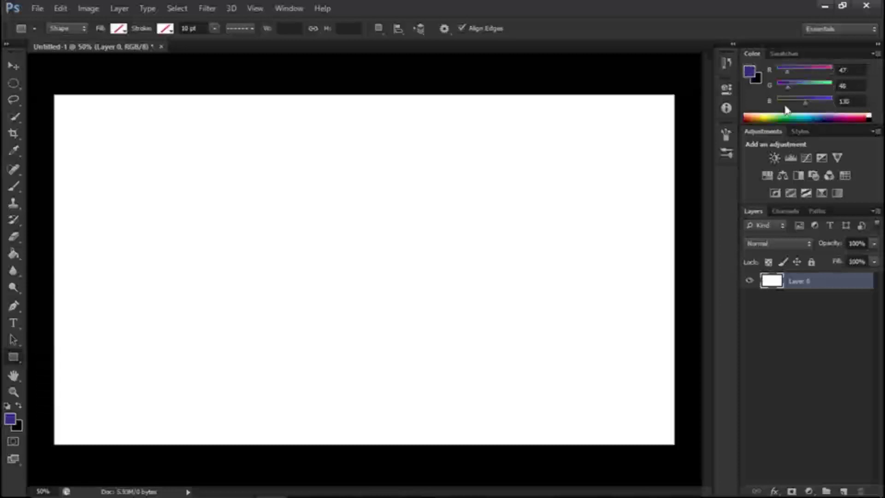
pyautogui.click(821, 116)
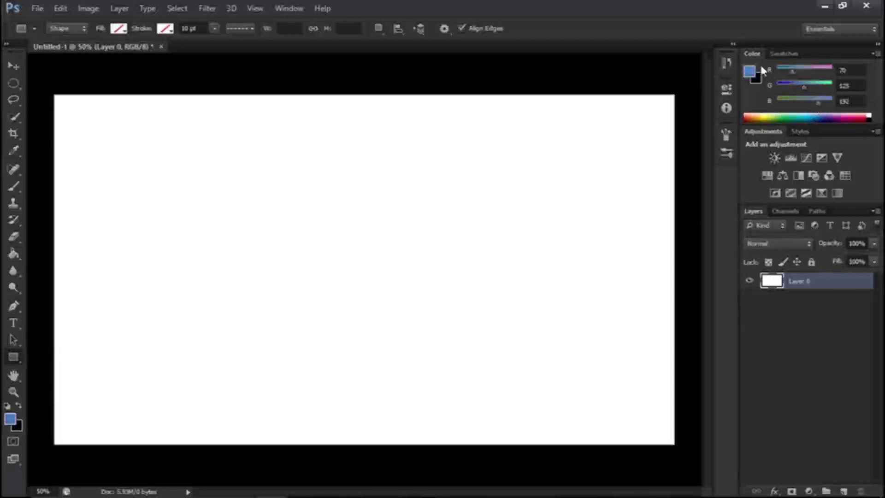
pyautogui.click(18, 257)
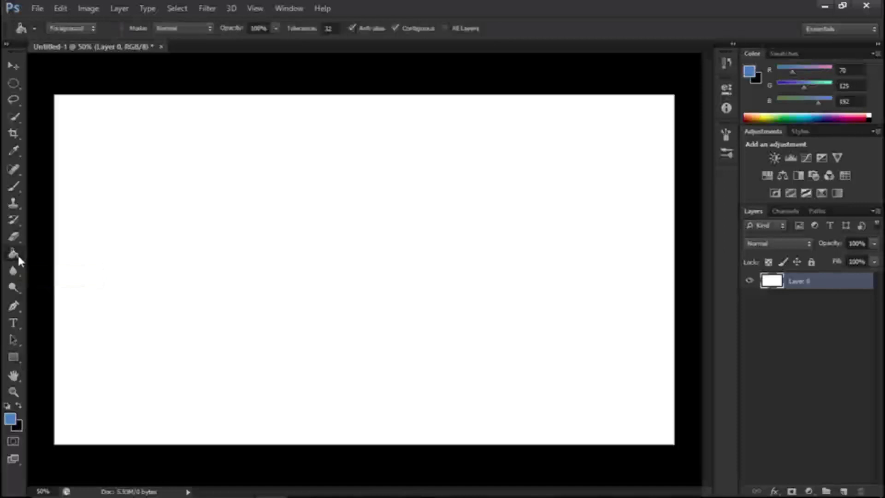
pyautogui.click(136, 211)
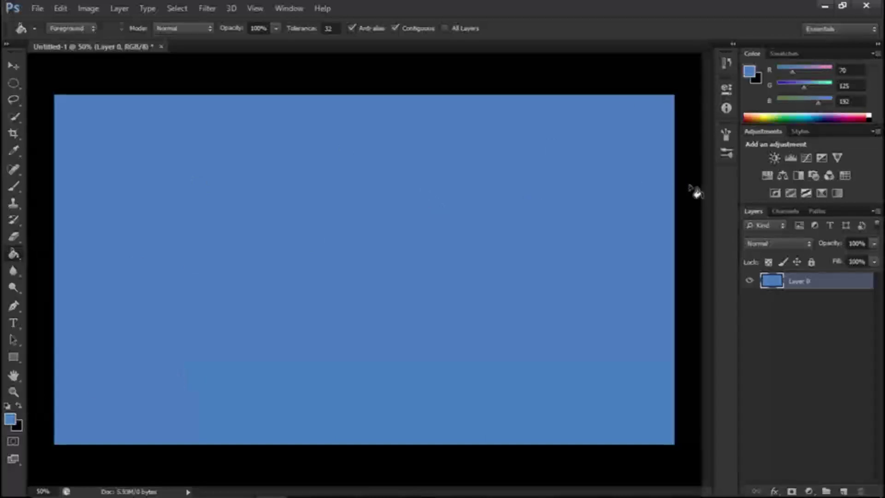
# Set the foreground color to white, draw a circle about 744 px across with the Ellipse tool, and move it near the canvas center
pyautogui.click(869, 115)
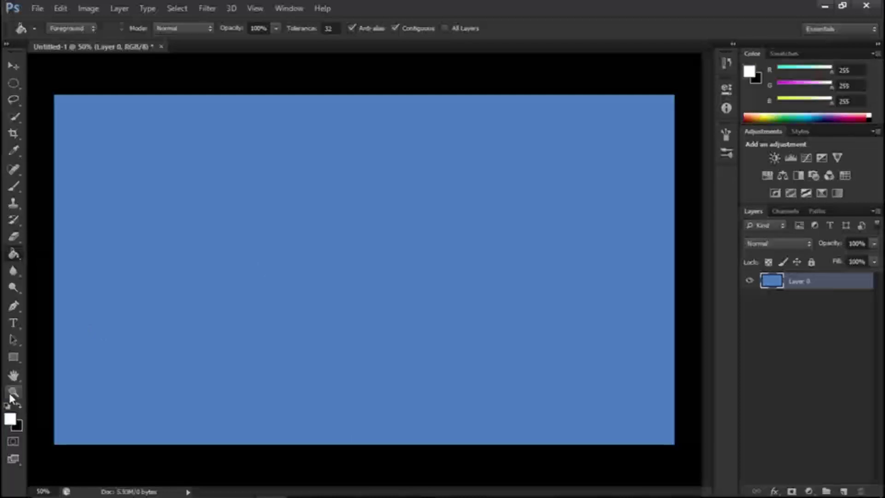
pyautogui.click(12, 358)
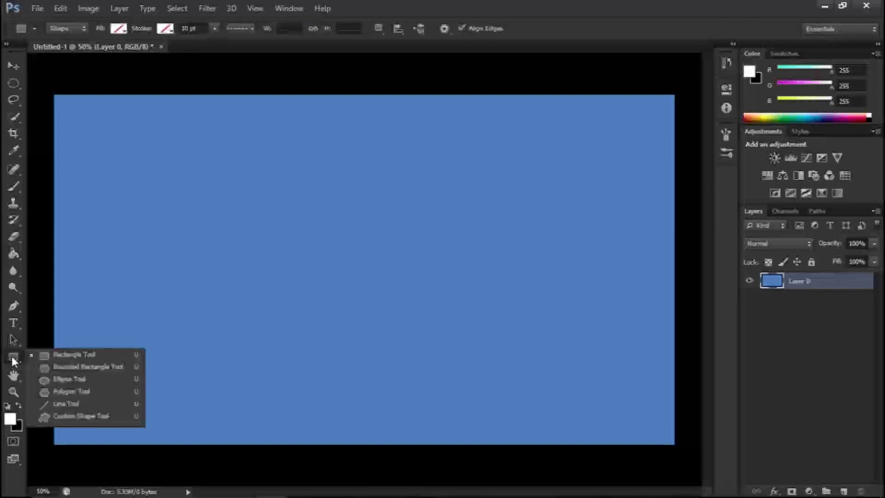
pyautogui.click(76, 381)
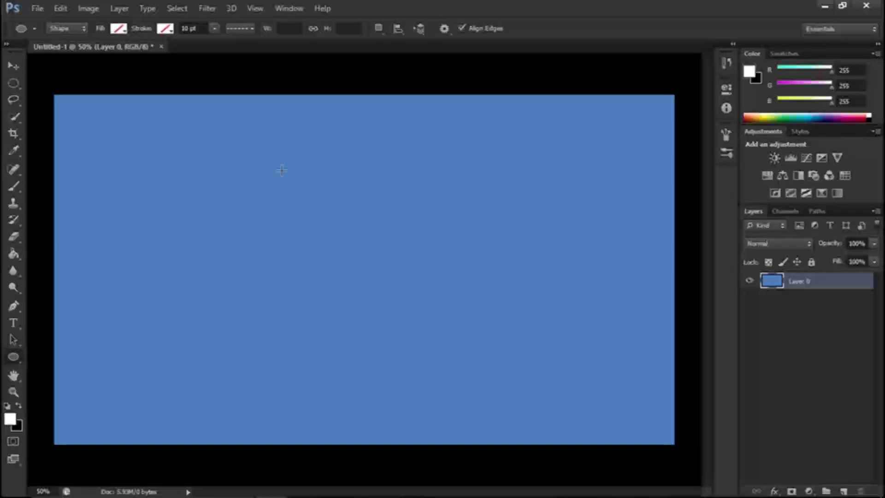
pyautogui.moveTo(282, 171); pyautogui.dragTo(659, 411)
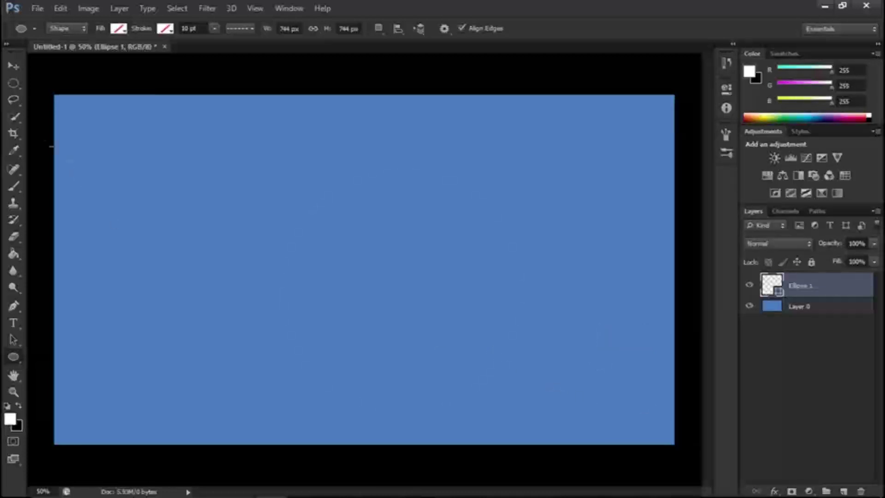
pyautogui.click(13, 68)
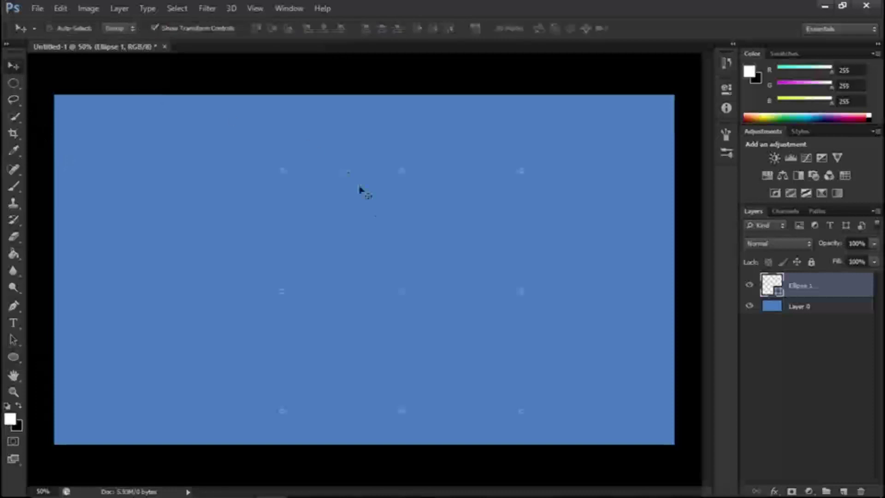
pyautogui.moveTo(385, 263); pyautogui.dragTo(340, 233)
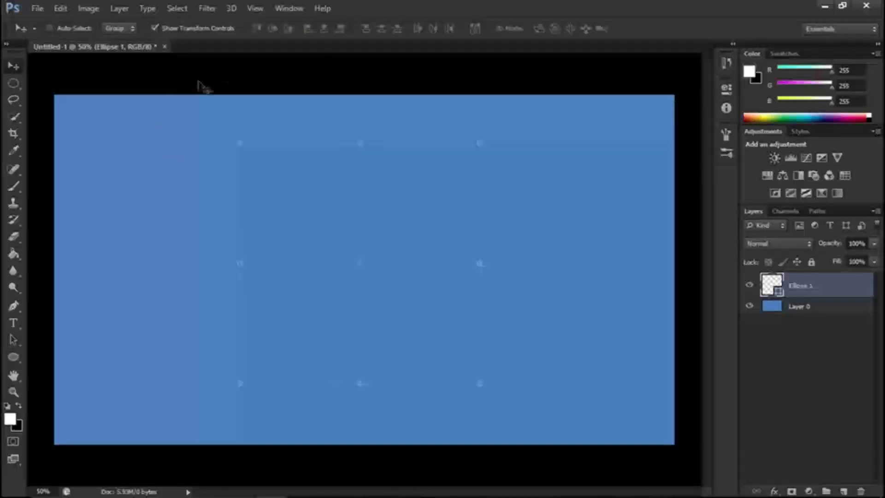
# Add a vertical guide at 2 in and move it onto the circle's center
pyautogui.click(251, 10)
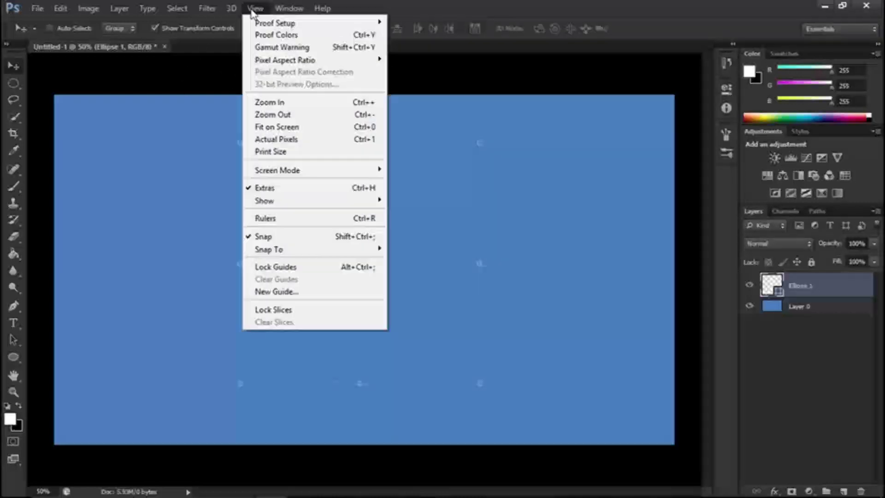
pyautogui.click(271, 291)
pyautogui.click(420, 203)
pyautogui.press('BackSpace')
pyautogui.write('2')
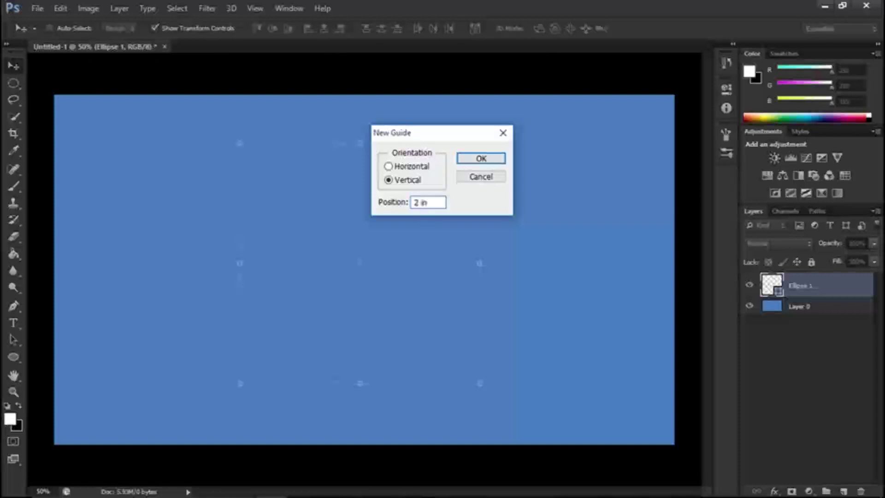
pyautogui.click(479, 159)
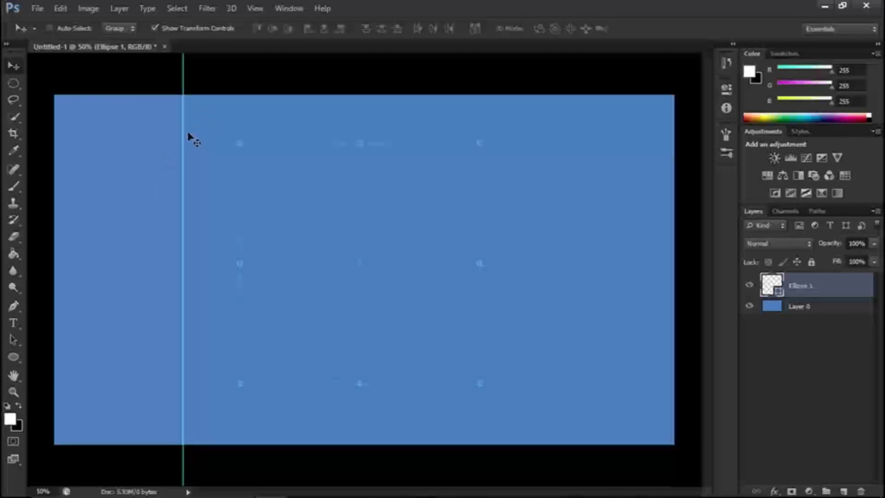
pyautogui.moveTo(182, 132); pyautogui.dragTo(358, 122)
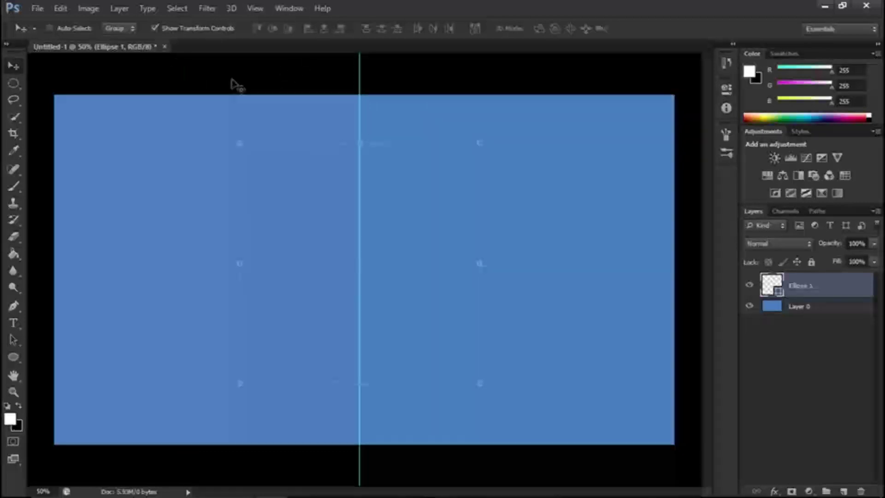
# Add a horizontal guide at 2 in and move it down onto the circle's center
pyautogui.click(256, 8)
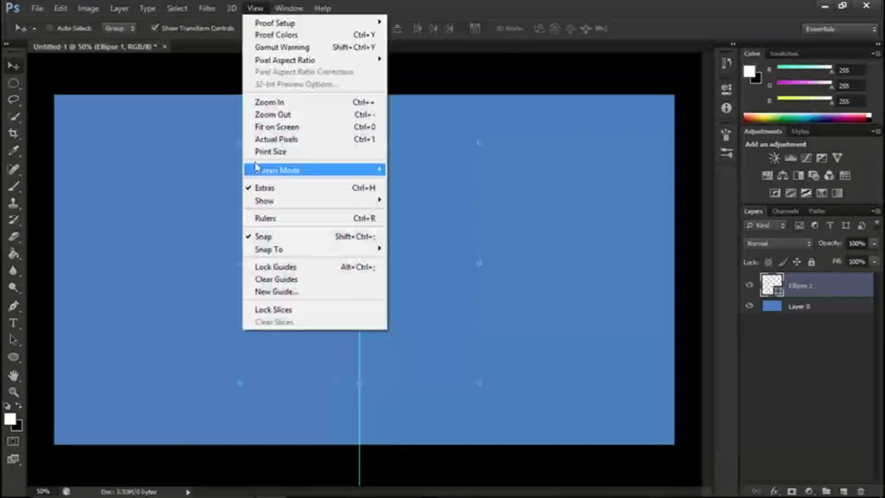
pyautogui.click(277, 291)
pyautogui.click(388, 166)
pyautogui.click(438, 206)
pyautogui.click(417, 202)
pyautogui.press('BackSpace')
pyautogui.write('2')
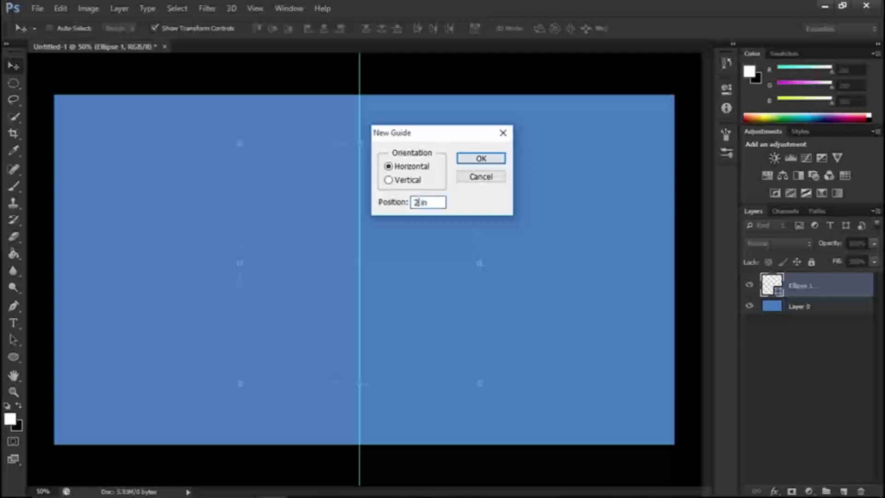
pyautogui.click(485, 158)
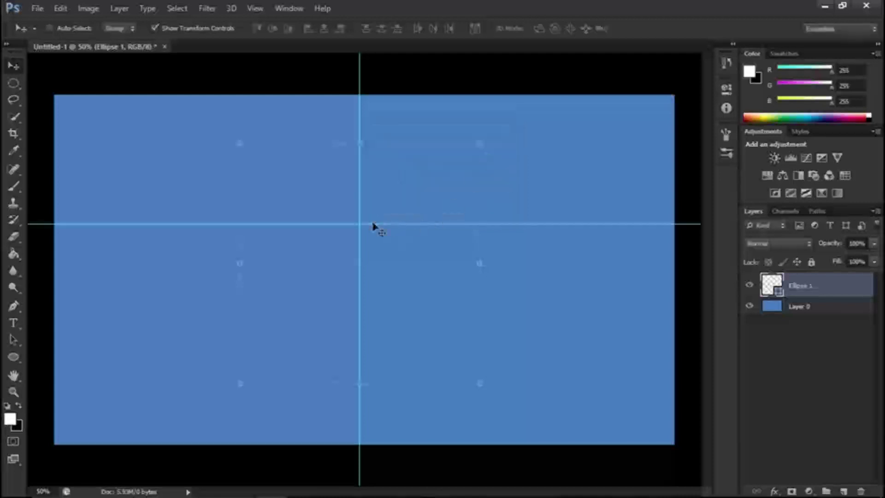
pyautogui.moveTo(377, 224); pyautogui.dragTo(377, 262)
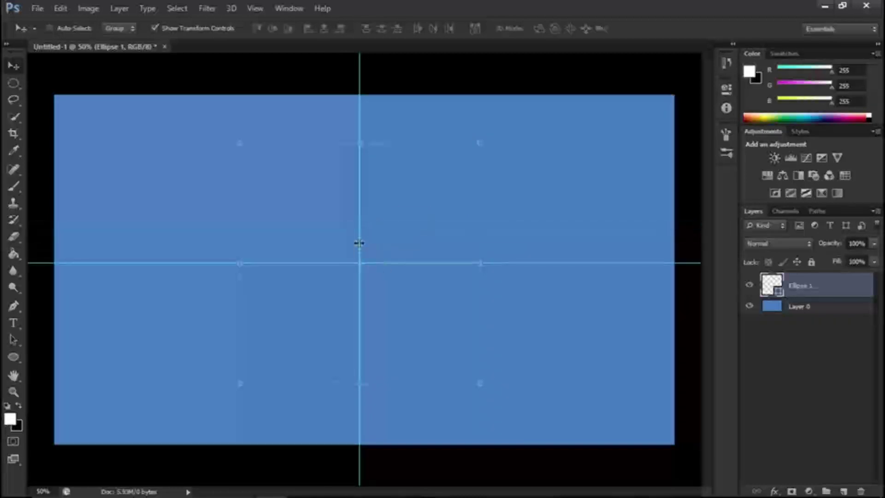
pyautogui.moveTo(360, 244); pyautogui.dragTo(361, 242)
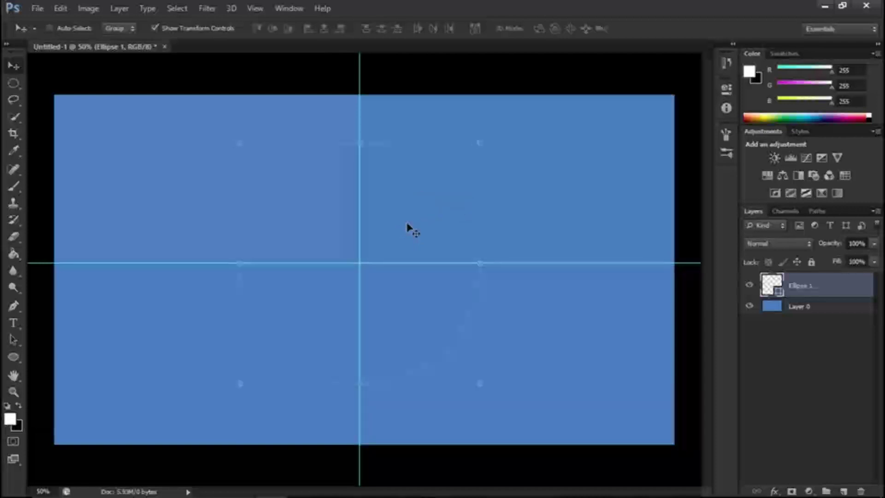
pyautogui.hotkey('ctrl', '1')
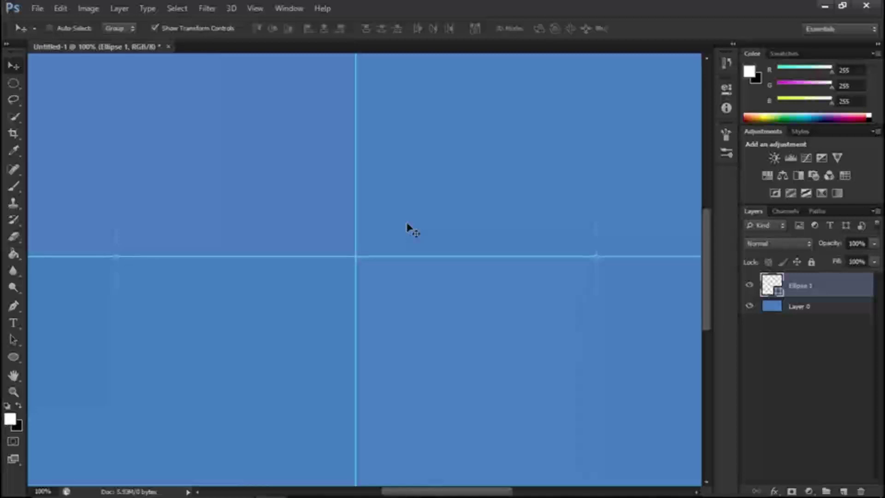
pyautogui.hotkey('ctrl', '-')
pyautogui.hotkey('ctrl', '-')
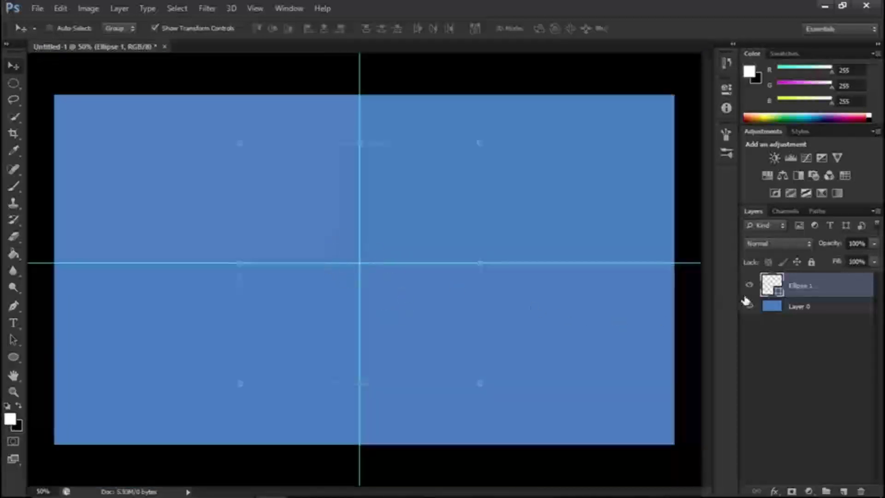
# Change the black stop of the circle's gradient fill to white (RGB 255, 255, 255) and apply the gradient
pyautogui.doubleClick(779, 294)
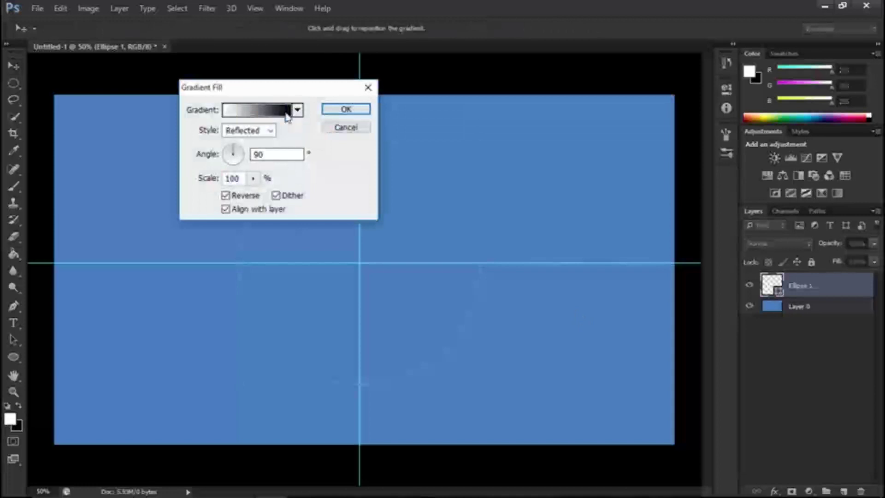
pyautogui.click(287, 113)
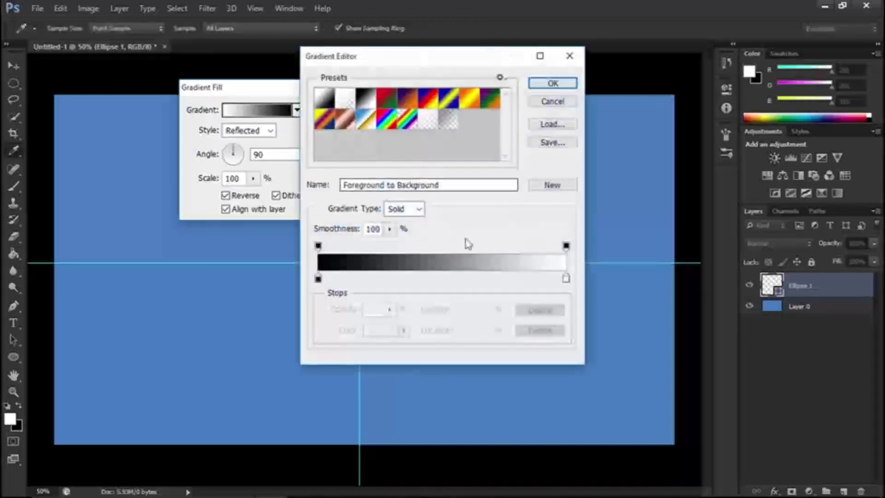
pyautogui.click(318, 279)
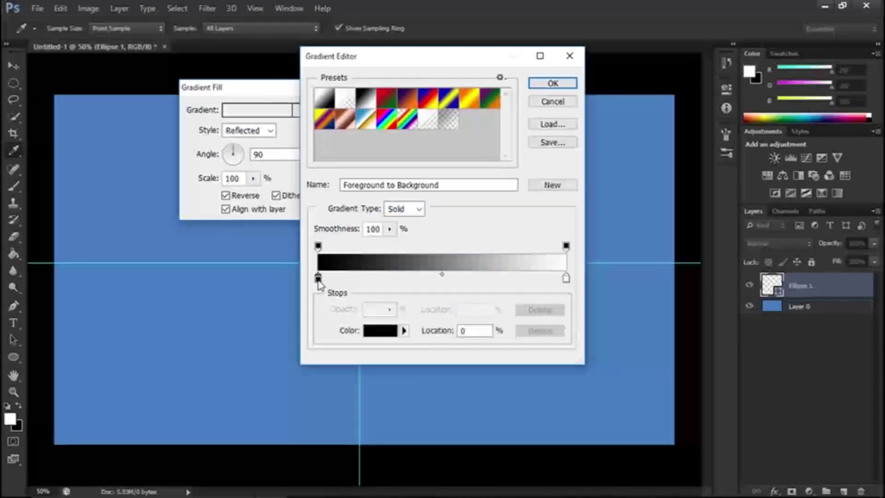
pyautogui.click(378, 330)
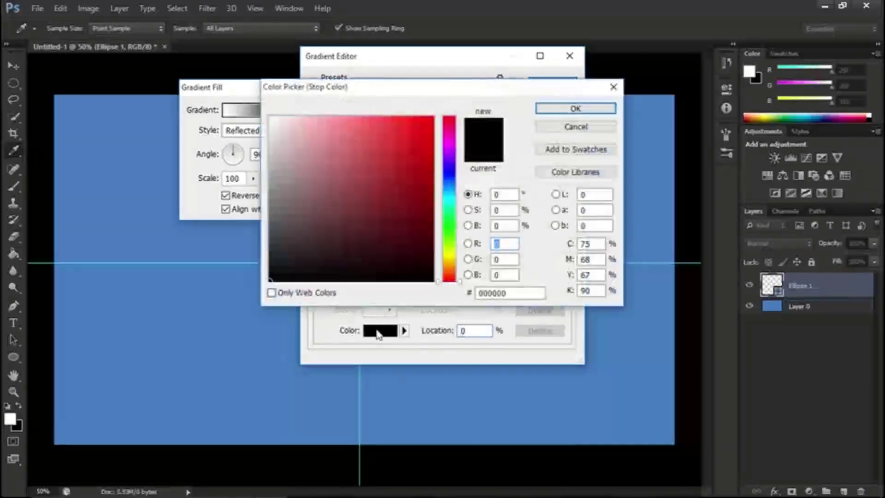
pyautogui.click(450, 189)
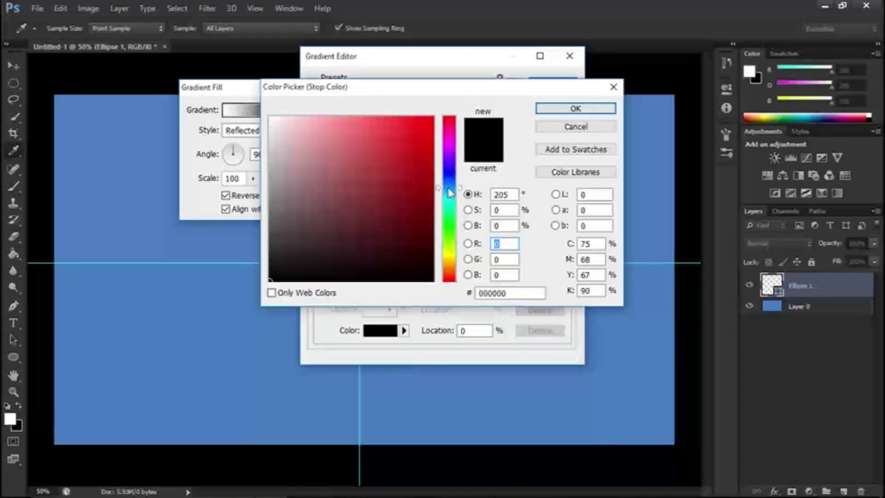
pyautogui.click(418, 122)
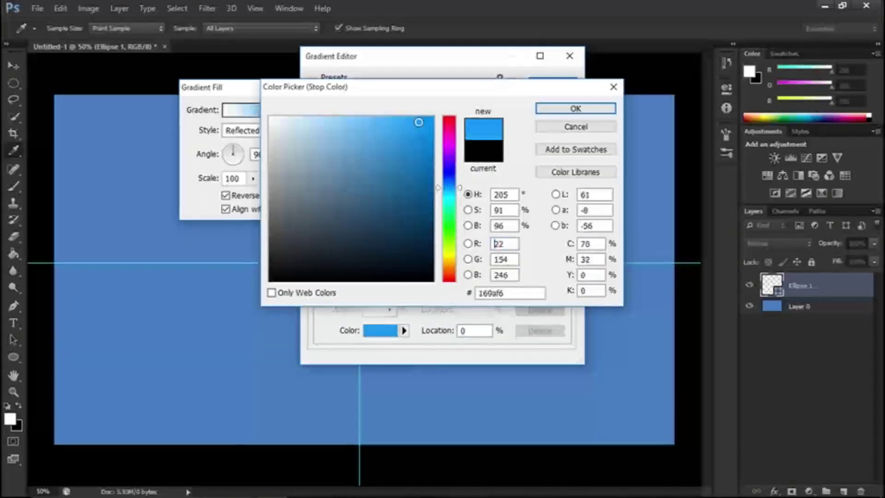
pyautogui.moveTo(291, 130); pyautogui.dragTo(244, 97)
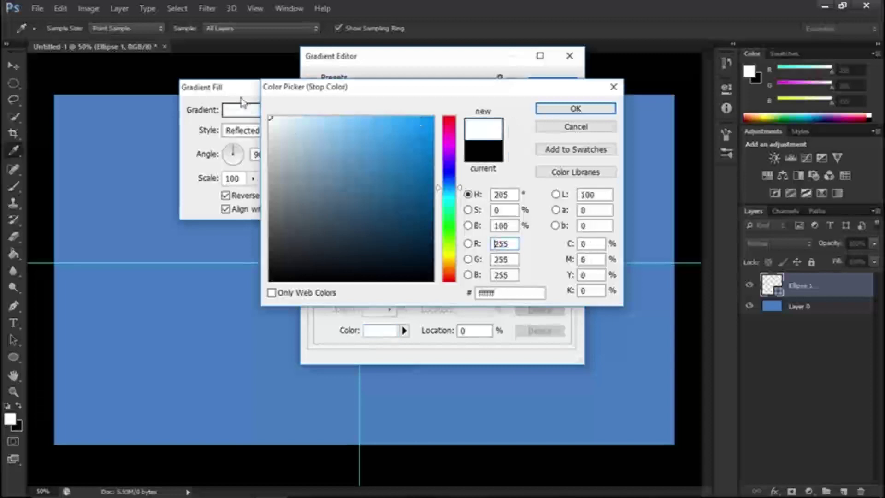
pyautogui.click(568, 114)
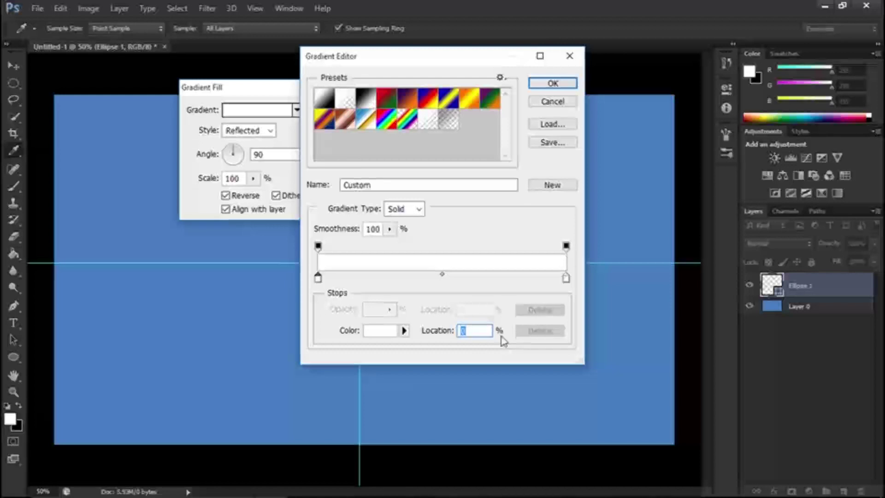
pyautogui.click(566, 278)
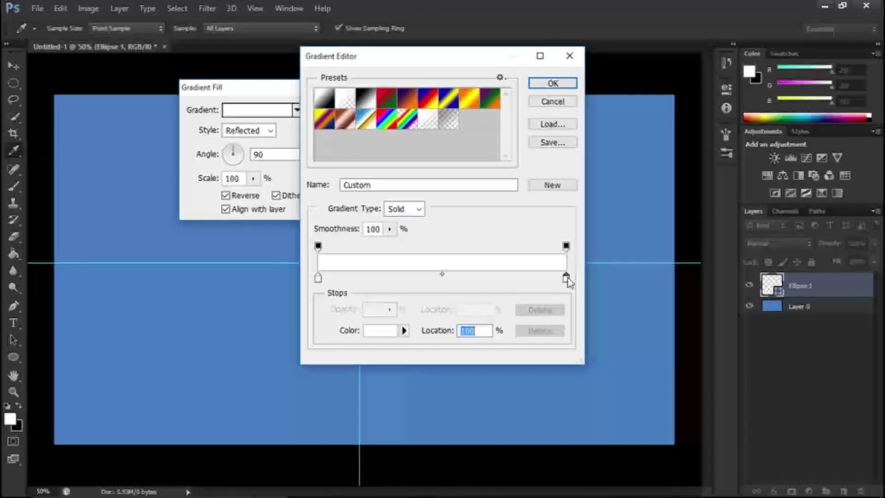
pyautogui.click(555, 83)
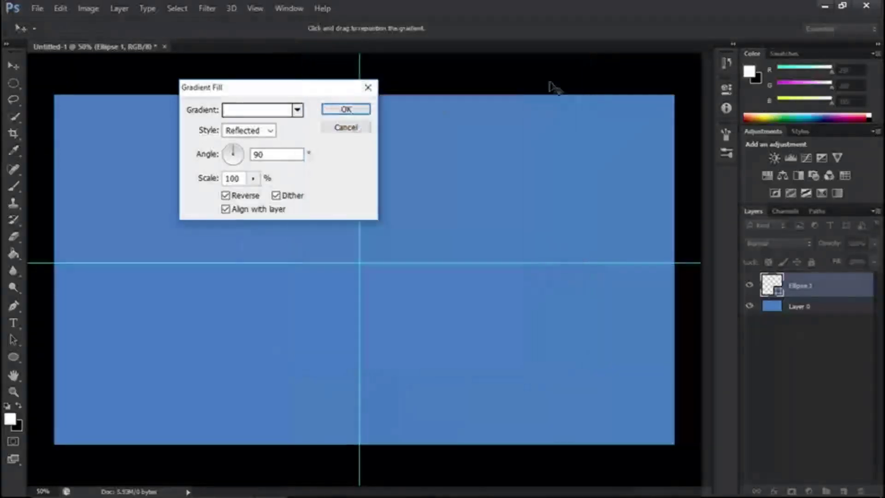
pyautogui.click(348, 110)
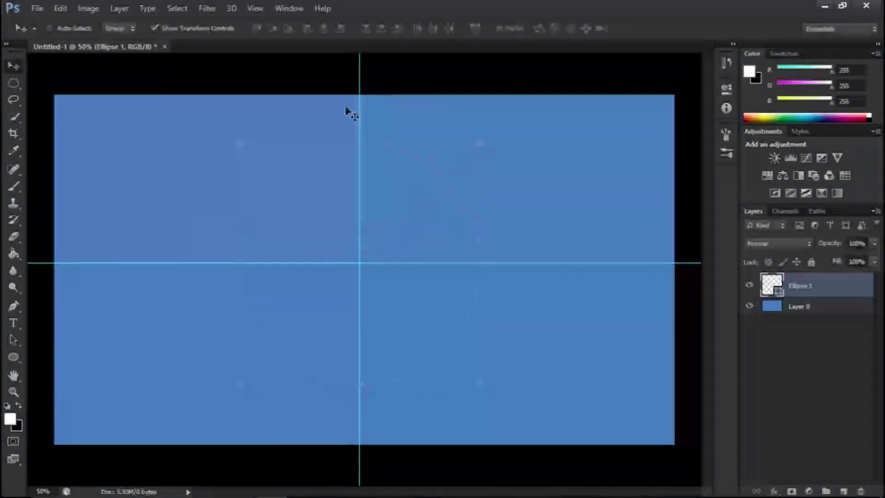
# Rasterize the Ellipse 1 layer and load the circle's outline as a selection
pyautogui.rightClick(814, 286)
pyautogui.click(609, 184)
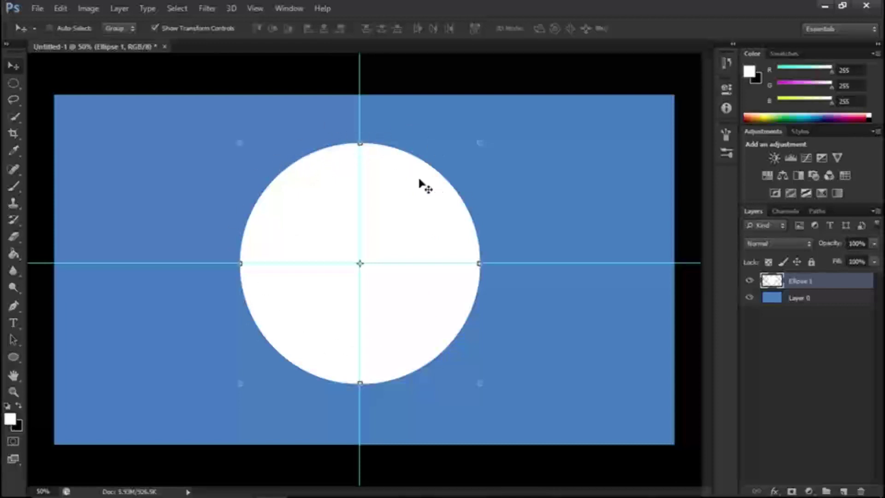
pyautogui.doubleClick(802, 282)
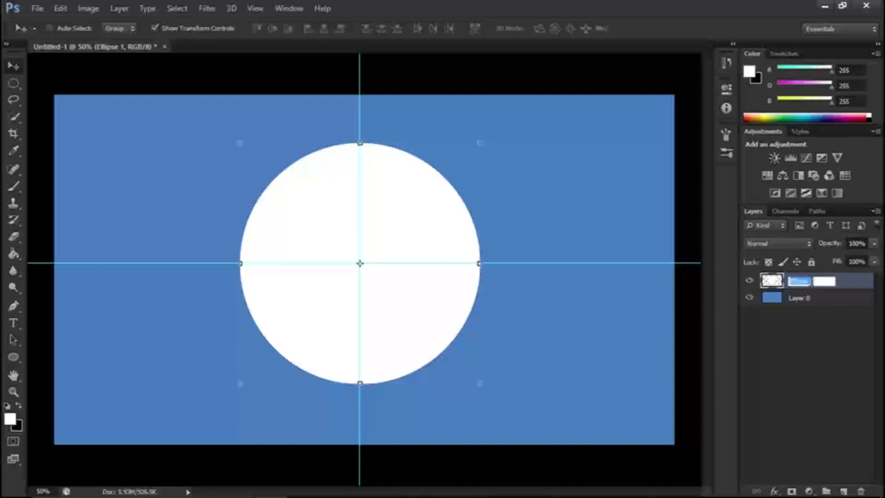
pyautogui.click(772, 282)
pyautogui.press('u')
pyautogui.keyDown('ctrl'); pyautogui.click(772, 282); pyautogui.keyUp('ctrl')
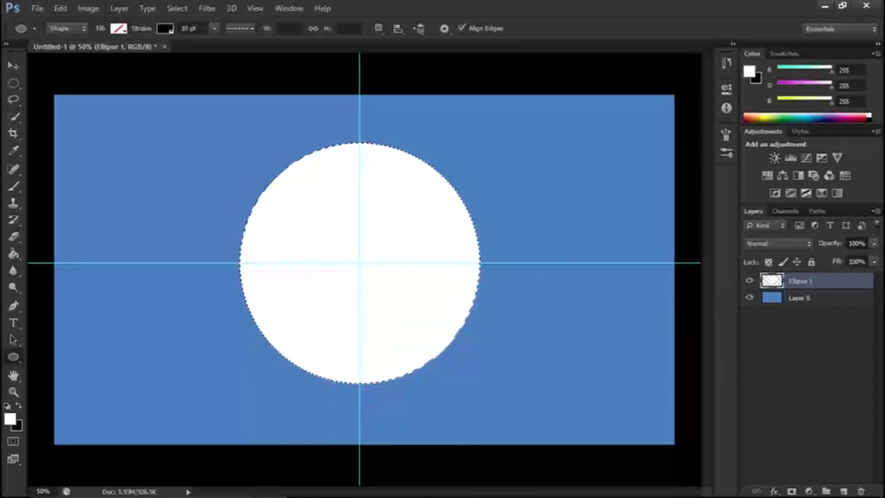
# Stroke the circle selection with a 15 px black line, centered on the edge, at 100% opacity
pyautogui.click(165, 28)
pyautogui.click(68, 8)
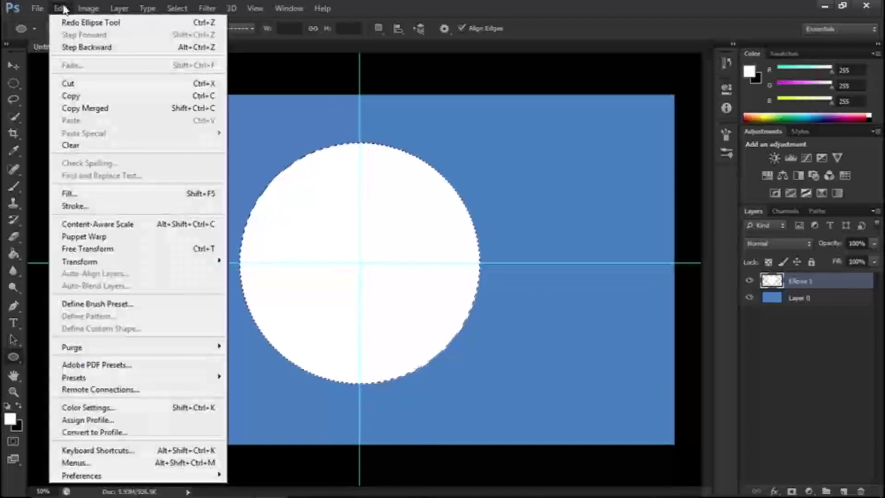
pyautogui.click(87, 206)
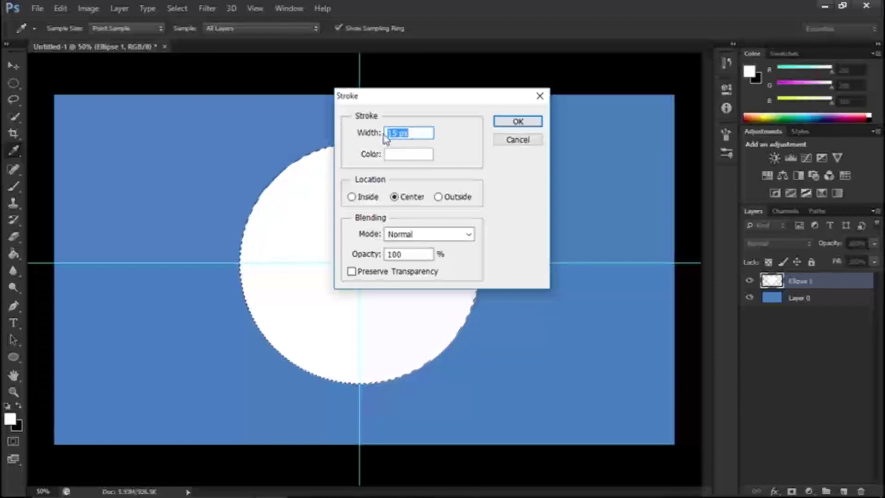
pyautogui.click(403, 159)
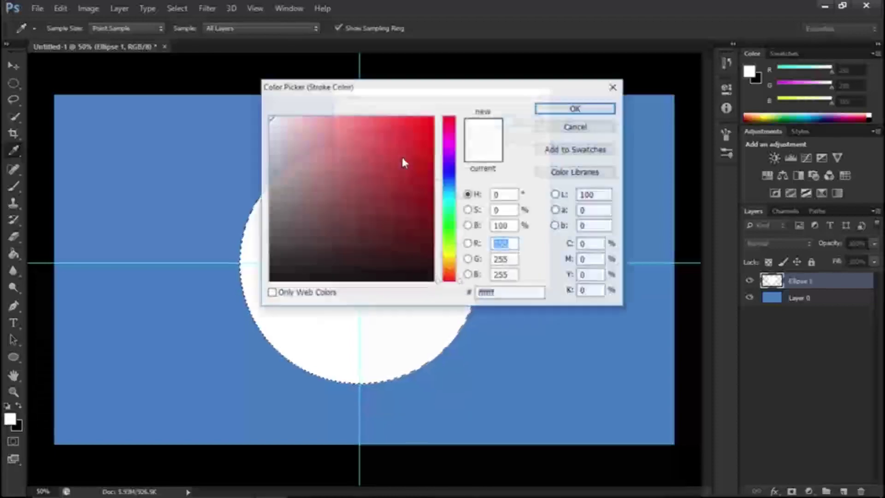
pyautogui.click(275, 127)
pyautogui.moveTo(279, 149)
pyautogui.mouseDown()
pyautogui.moveTo(385, 328)
pyautogui.moveTo(464, 332)
pyautogui.mouseUp()
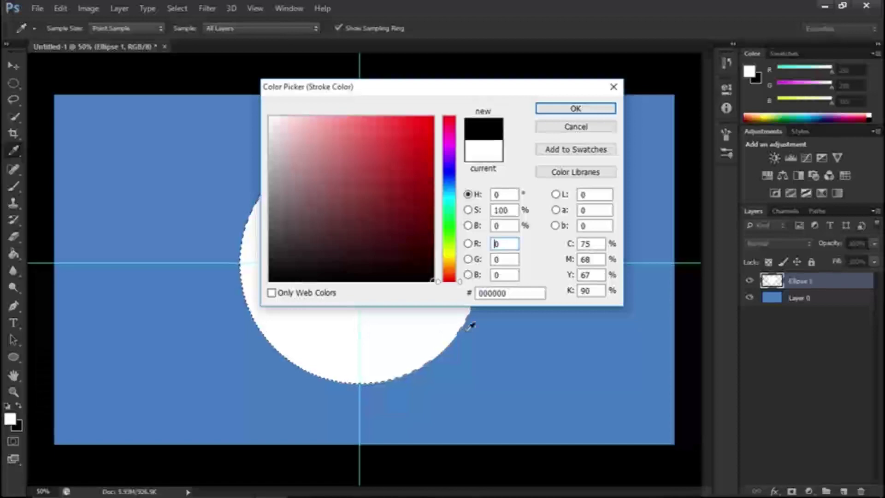
pyautogui.click(574, 109)
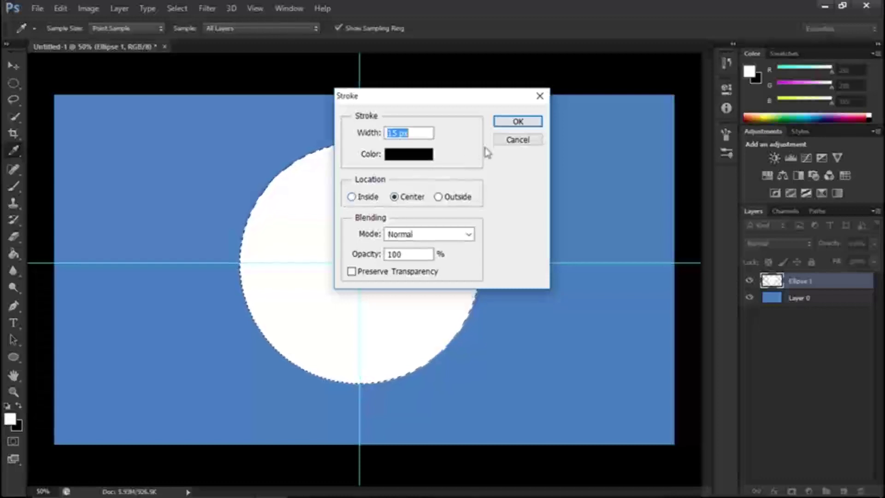
pyautogui.click(515, 121)
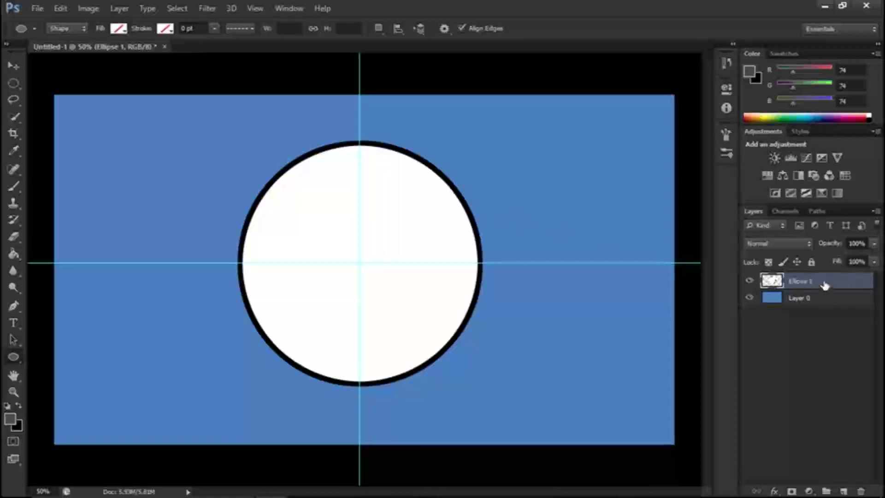
# Duplicate the outlined circle layer, select the copy's outline, and scale it down slightly about its center to sit inside the black ring
pyautogui.hotkey('ctrl', 'j')
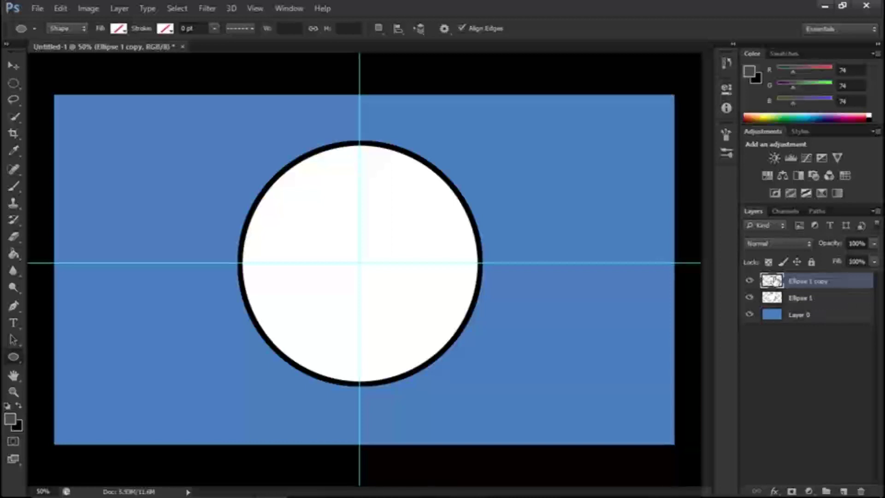
pyautogui.keyDown('ctrl'); pyautogui.click(778, 283); pyautogui.keyUp('ctrl')
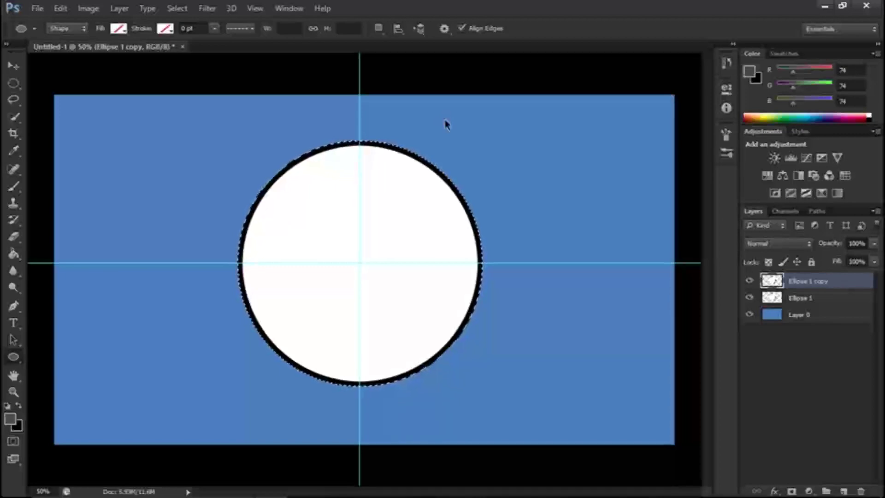
pyautogui.hotkey('ctrl', 't')
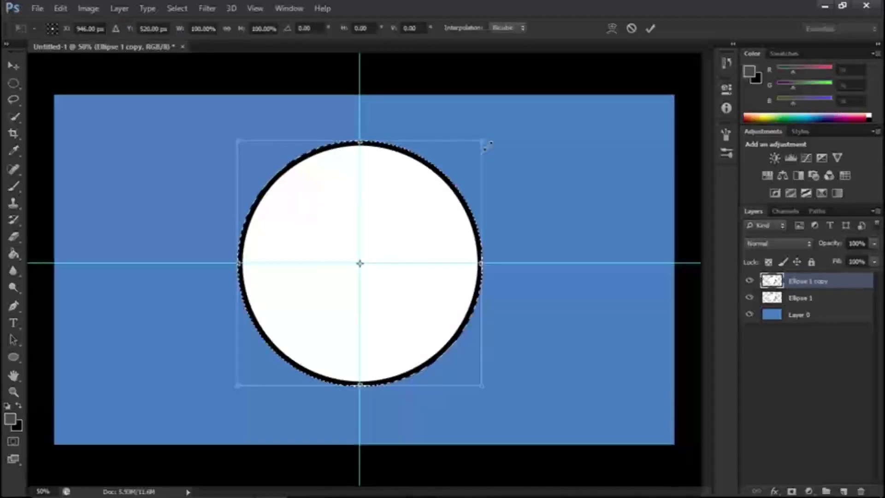
pyautogui.moveTo(482, 140); pyautogui.dragTo(480, 144)
pyautogui.click(650, 29)
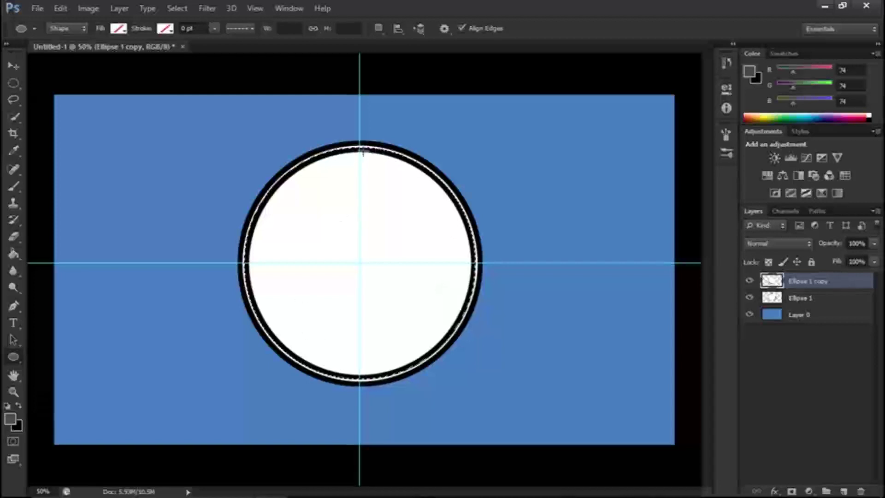
# Stroke the smaller circle's selection with a 9 px dark gray line, centered on the edge, at 100% opacity
pyautogui.click(54, 7)
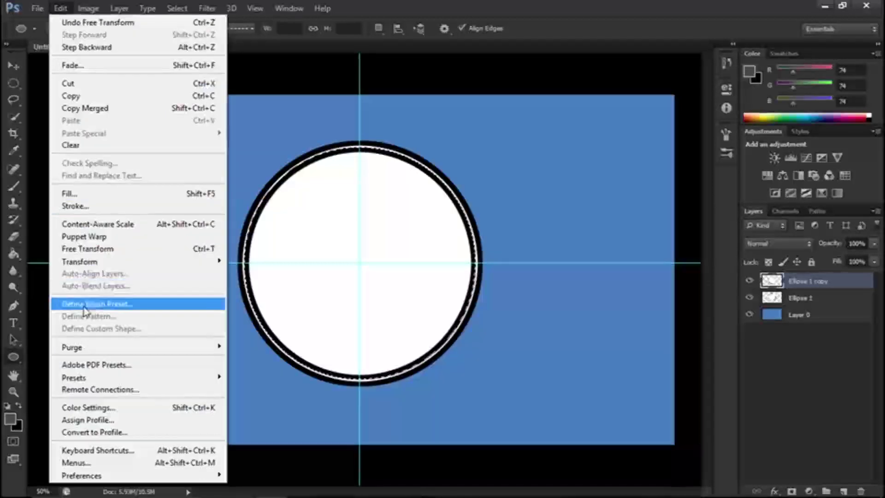
pyautogui.click(89, 206)
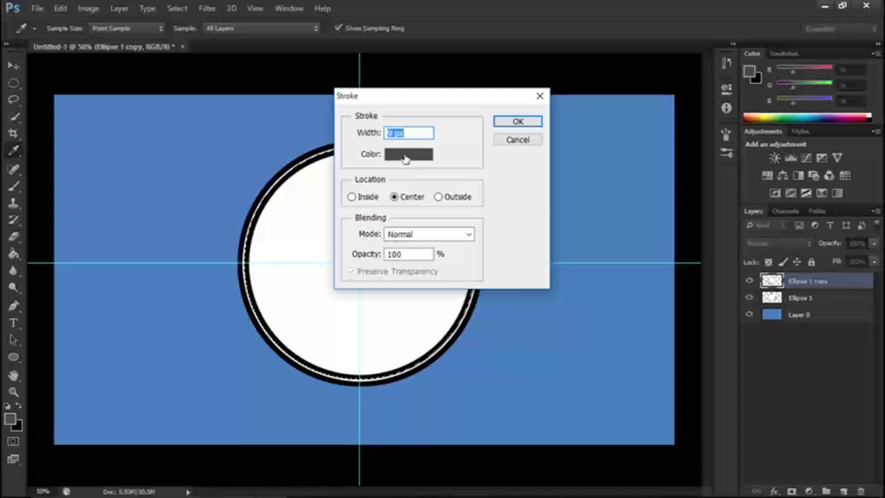
pyautogui.click(518, 122)
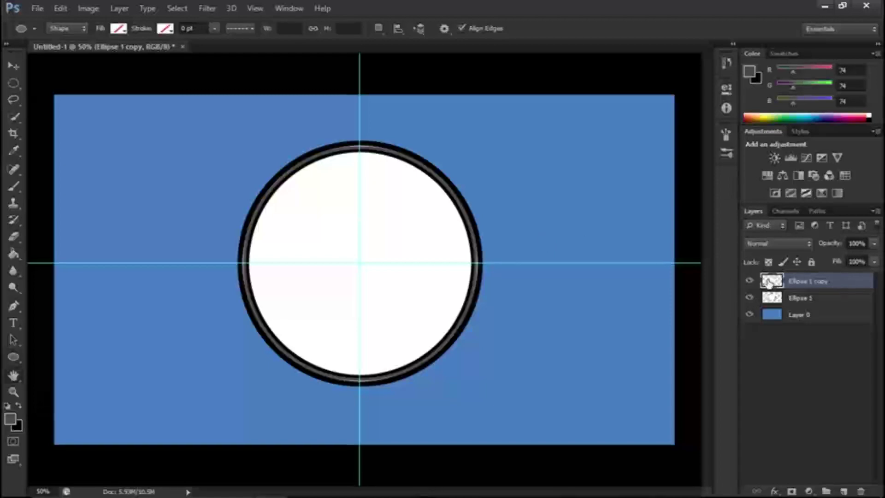
# Add a smooth Inner Bevel to the Ellipse 1 copy layer with Soften at 16 px and an increased Size
pyautogui.doubleClick(768, 282)
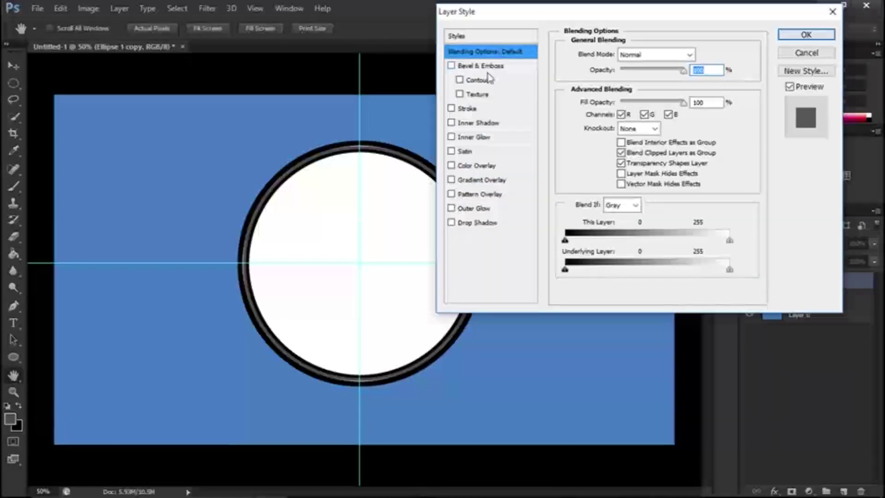
pyautogui.click(474, 68)
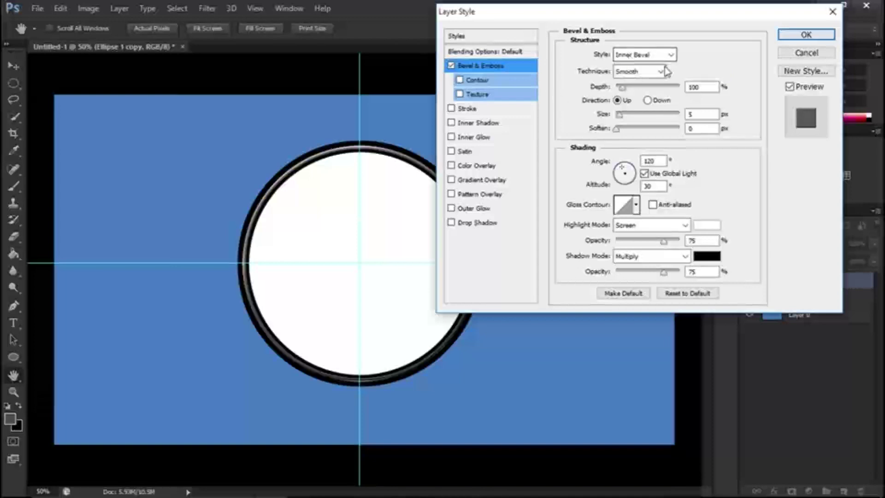
pyautogui.moveTo(618, 130); pyautogui.dragTo(694, 129)
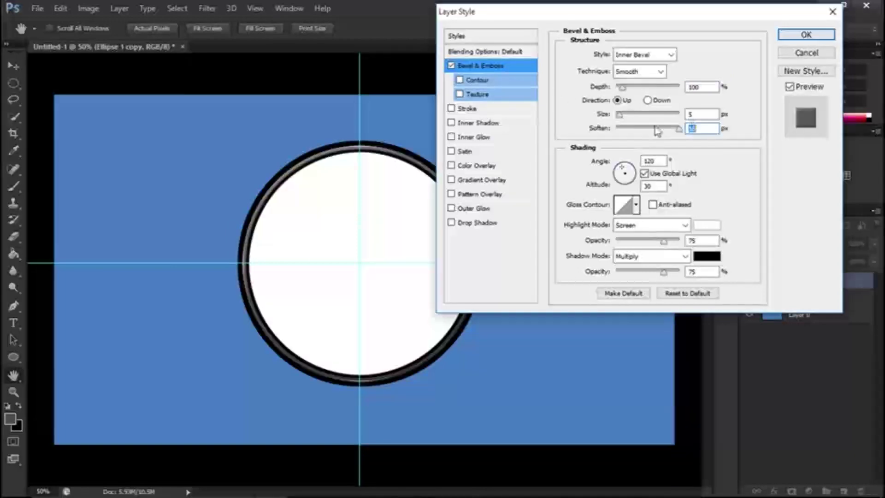
pyautogui.moveTo(617, 116)
pyautogui.mouseDown()
pyautogui.moveTo(641, 118)
pyautogui.moveTo(632, 124)
pyautogui.mouseUp()
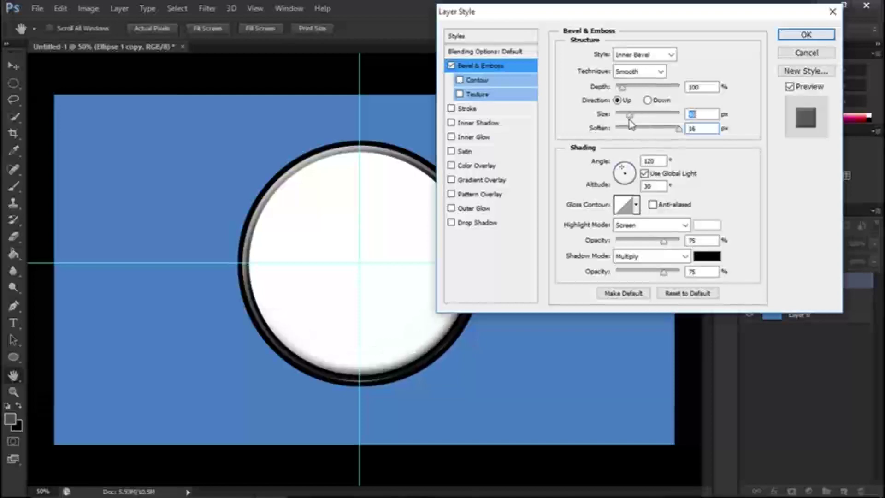
pyautogui.press('Return')
# Add a smooth Inner Bevel to the Ellipse 1 layer with Depth at 62%, Soften at 16 px and a much larger Size
pyautogui.click(772, 322)
pyautogui.doubleClick(772, 321)
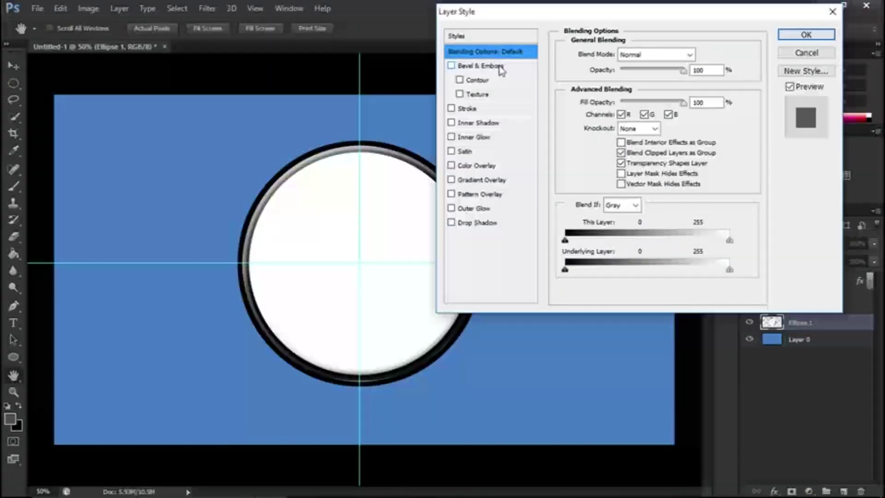
pyautogui.click(501, 68)
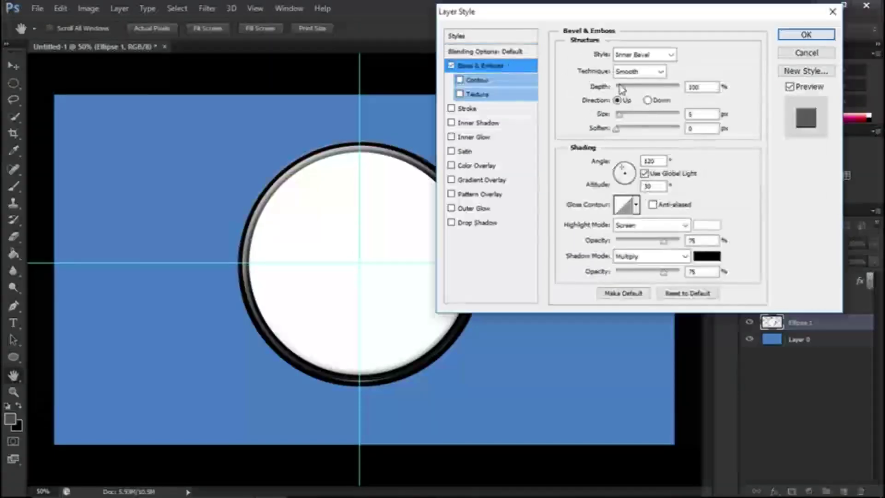
pyautogui.moveTo(625, 90)
pyautogui.mouseDown()
pyautogui.moveTo(662, 90)
pyautogui.moveTo(601, 105)
pyautogui.moveTo(620, 87)
pyautogui.mouseUp()
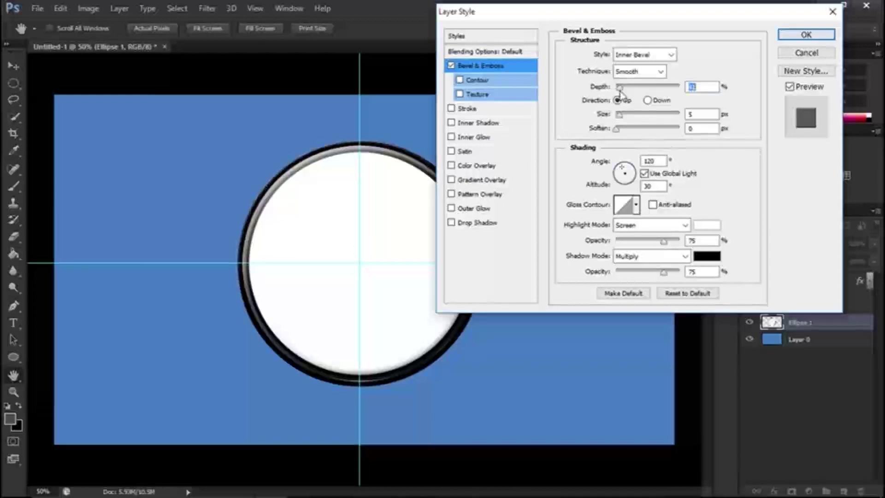
pyautogui.moveTo(618, 131); pyautogui.dragTo(715, 121)
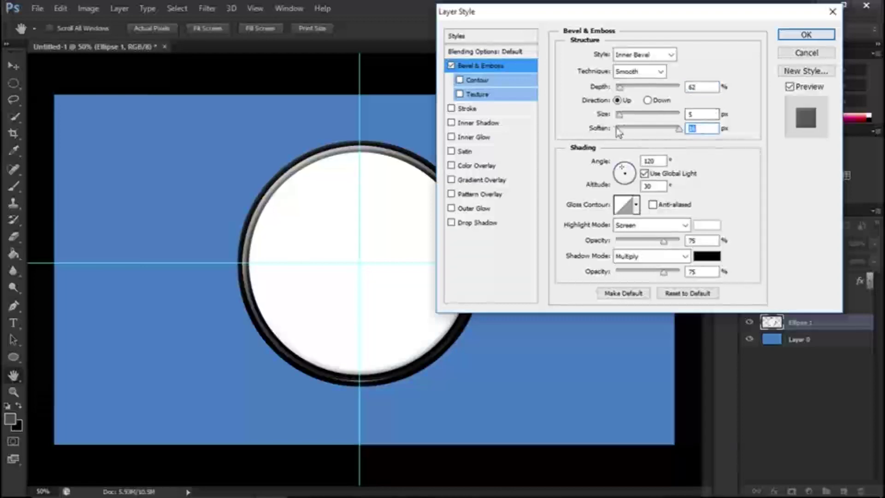
pyautogui.moveTo(620, 118); pyautogui.dragTo(655, 119)
pyautogui.moveTo(659, 119); pyautogui.dragTo(655, 123)
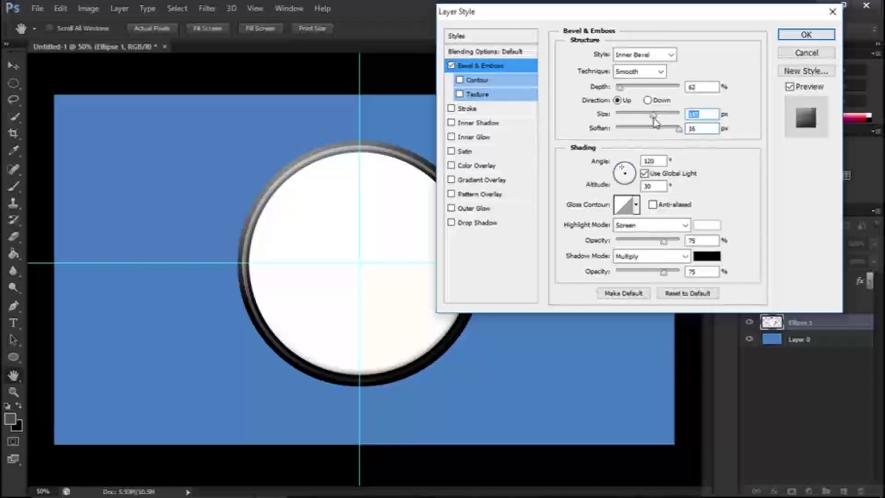
pyautogui.click(805, 34)
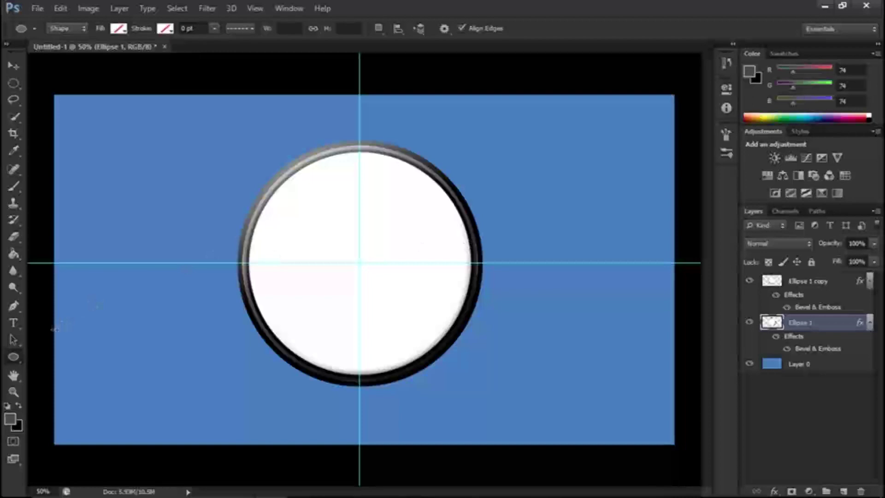
# Draw a vertical black tick with the Line tool, 9 px wide and about 66 px tall, on the vertical guide at the circle's top inner edge
pyautogui.rightClick(19, 353)
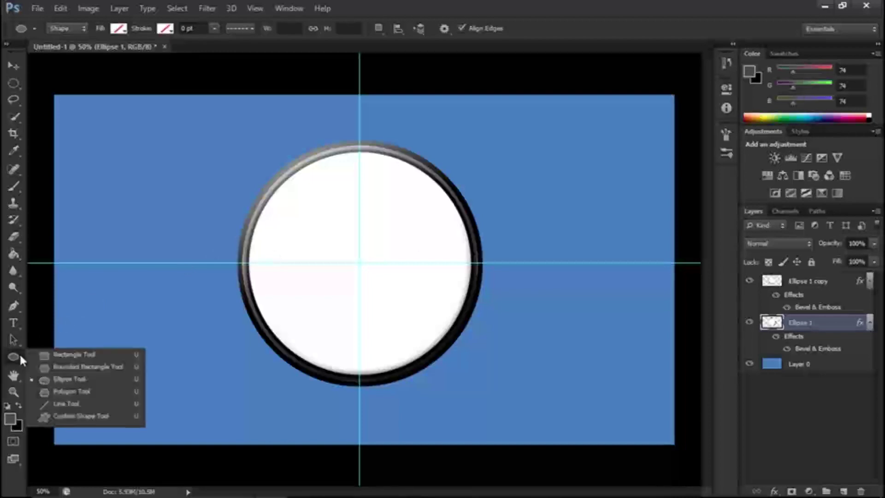
pyautogui.click(81, 404)
pyautogui.hotkey('alt', ']')
pyautogui.press('d')
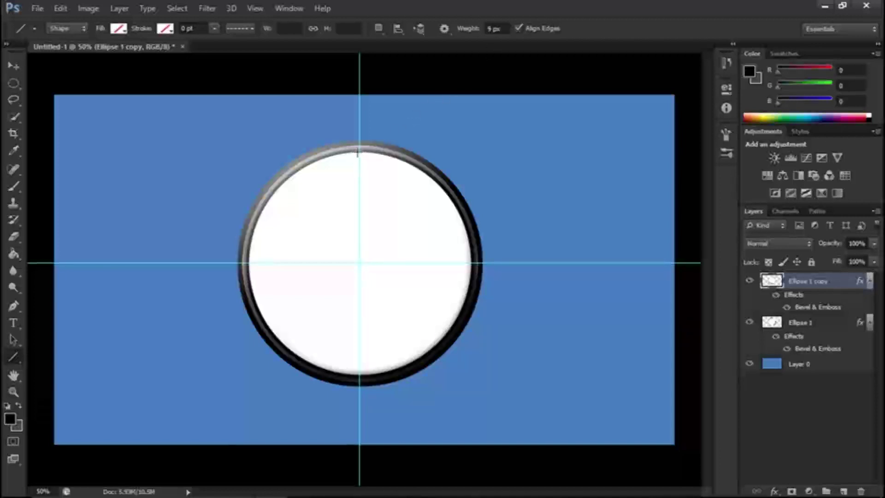
pyautogui.moveTo(358, 152)
pyautogui.mouseDown()
pyautogui.moveTo(359, 181)
pyautogui.moveTo(360, 172)
pyautogui.mouseUp()
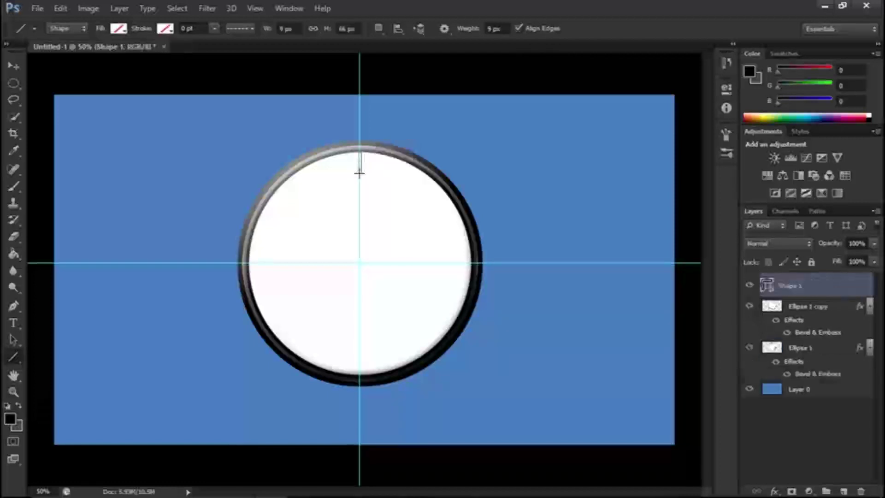
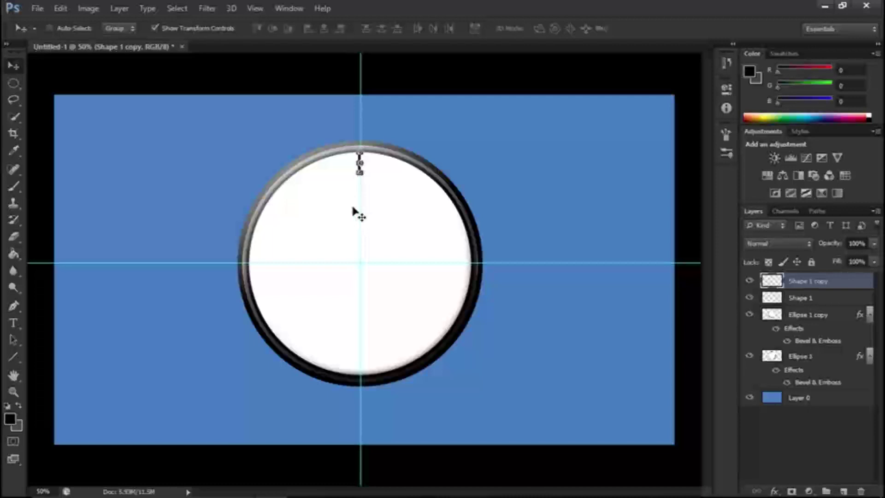
# Move the Shape 1 copy tick straight down along the vertical guide to a spot above the circle's center
pyautogui.moveTo(361, 162); pyautogui.dragTo(359, 162)
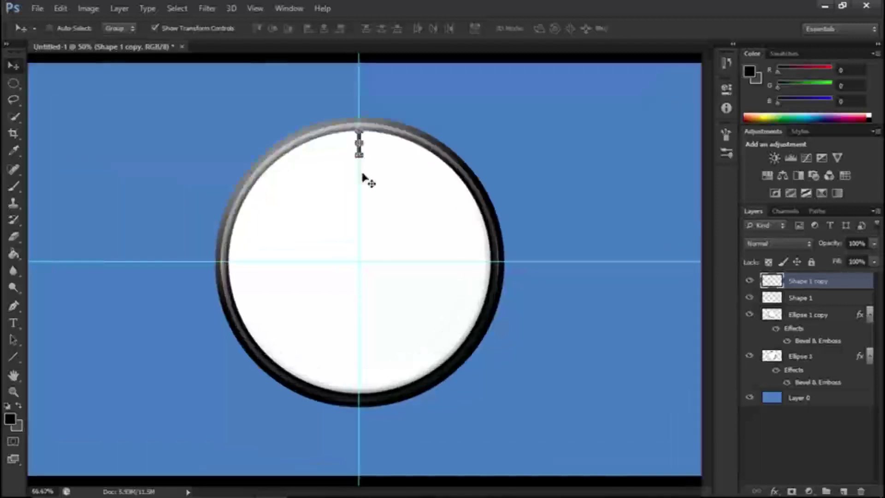
pyautogui.hotkey('ctrl', '1')
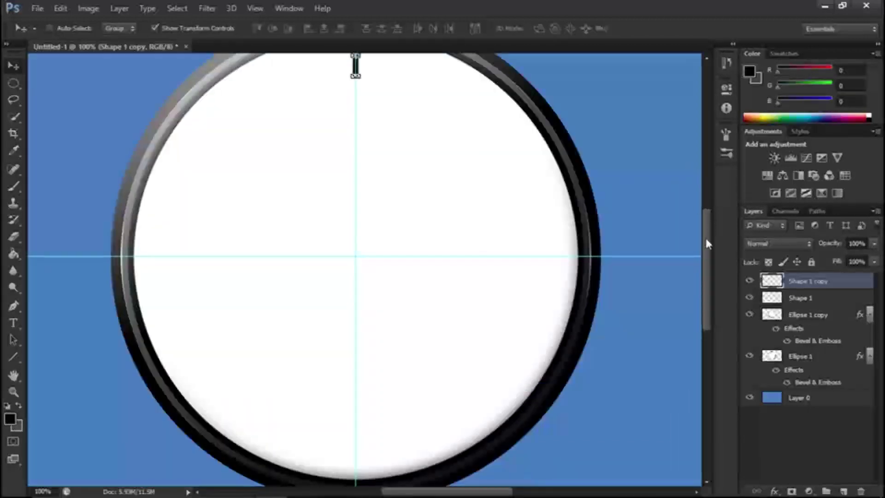
pyautogui.moveTo(704, 238); pyautogui.dragTo(698, 200)
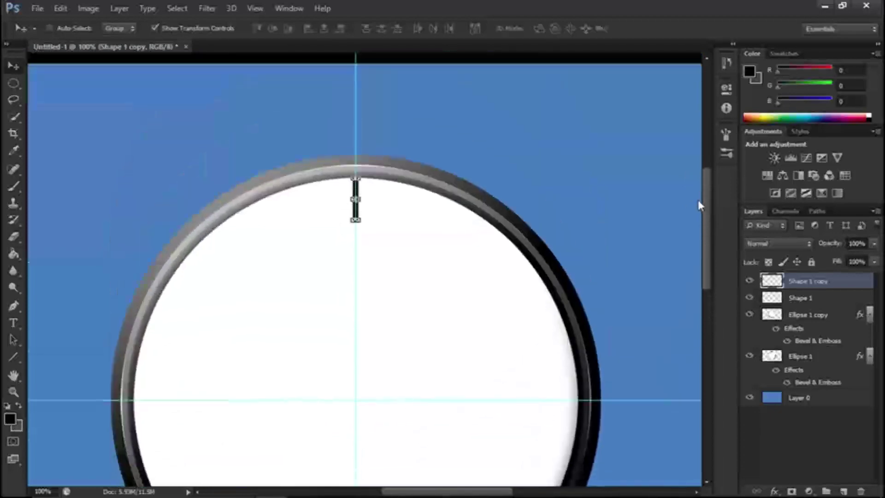
pyautogui.moveTo(371, 273); pyautogui.dragTo(404, 442)
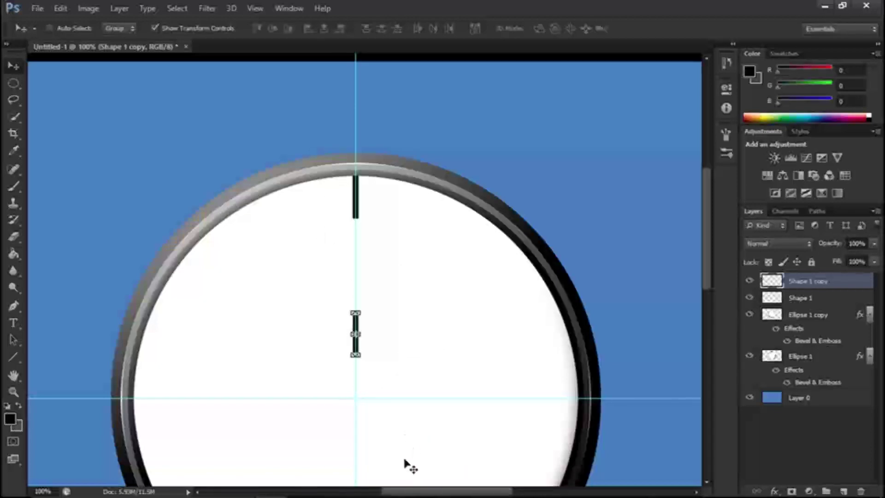
pyautogui.moveTo(708, 212); pyautogui.dragTo(700, 247)
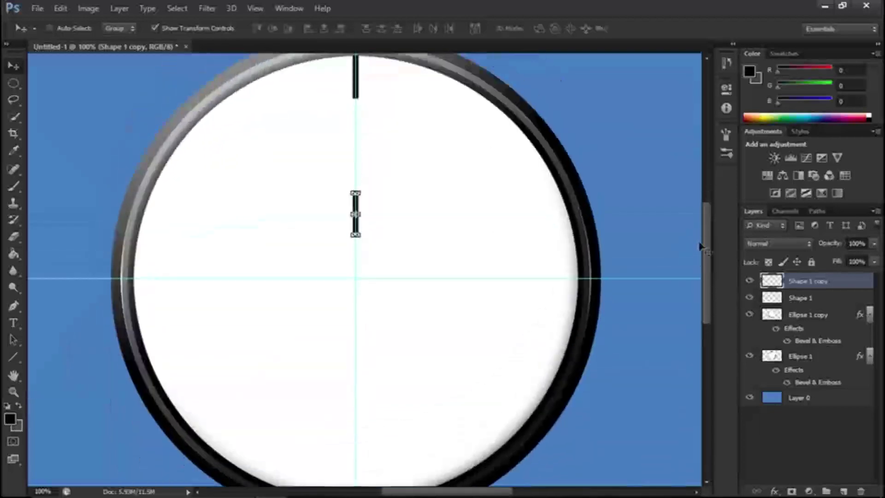
pyautogui.hotkey('ctrl', '-')
pyautogui.hotkey('ctrl', '-')
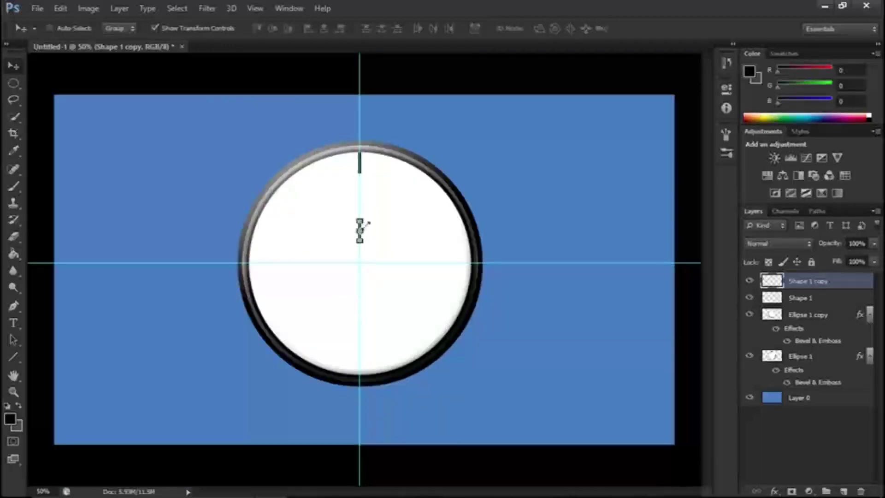
# Nudge the Shape 1 copy tick down along the guide to the circle's bottom inner edge, hiding the transform controls on the way
pyautogui.press('Down')
pyautogui.press('Down')
pyautogui.press('Down')
pyautogui.press('Down')
pyautogui.press('Down')
pyautogui.press('Down')
pyautogui.press('Down')
pyautogui.press('Down')
pyautogui.press('Down')
pyautogui.press('Down')
pyautogui.press('Down')
pyautogui.press('Down')
pyautogui.press('Down')
pyautogui.press('Down')
pyautogui.press('Down')
pyautogui.press('Down')
pyautogui.press('Down')
pyautogui.press('Down')
pyautogui.press('Down')
pyautogui.press('Down')
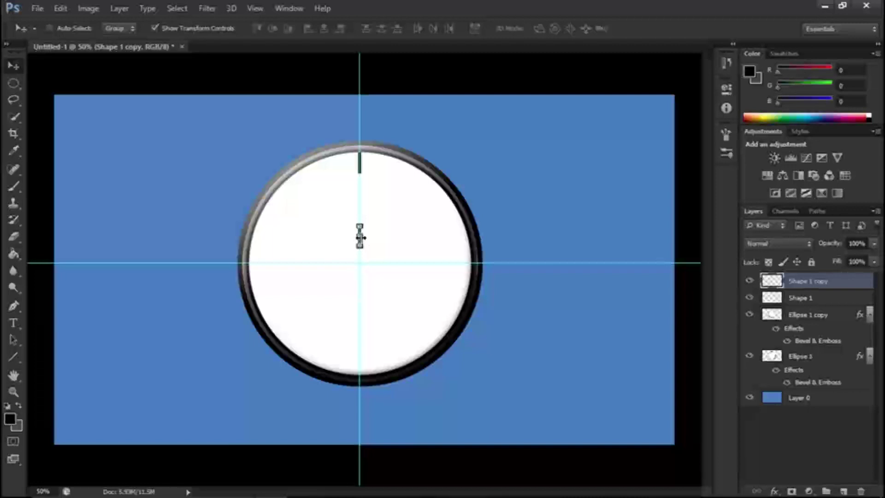
pyautogui.press('Down')
pyautogui.press('Down')
pyautogui.press('Down')
pyautogui.press('Down')
pyautogui.press('Down')
pyautogui.press('Down')
pyautogui.hotkey('shift', 'Down')
pyautogui.hotkey('shift', 'Down')
pyautogui.hotkey('shift', 'Down')
pyautogui.hotkey('shift', 'Down')
pyautogui.hotkey('shift', 'Down')
pyautogui.hotkey('shift', 'Down')
pyautogui.hotkey('shift', 'Down')
pyautogui.hotkey('shift', 'Down')
pyautogui.hotkey('shift', 'Down')
pyautogui.hotkey('shift', 'Down')
pyautogui.hotkey('shift', 'Down')
pyautogui.hotkey('shift', 'Down')
pyautogui.hotkey('shift', 'Down')
pyautogui.hotkey('shift', 'Down')
pyautogui.hotkey('shift', 'Down')
pyautogui.hotkey('shift', 'Down')
pyautogui.hotkey('shift', 'Down')
pyautogui.hotkey('shift', 'Down')
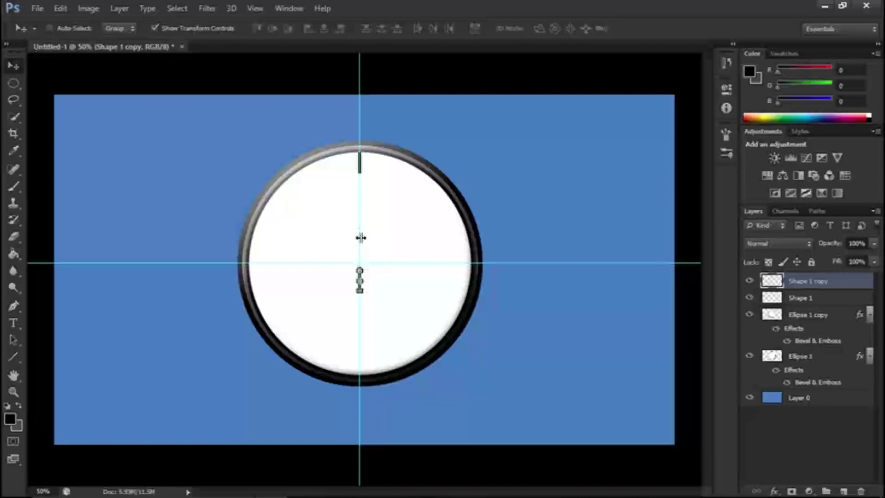
pyautogui.click(154, 28)
pyautogui.hotkey('shift', 'Down')
pyautogui.hotkey('shift', 'Down')
pyautogui.hotkey('shift', 'Down')
pyautogui.hotkey('shift', 'Down')
pyautogui.hotkey('shift', 'Down')
pyautogui.hotkey('shift', 'Down')
pyautogui.hotkey('shift', 'Down')
pyautogui.hotkey('shift', 'Down')
pyautogui.hotkey('shift', 'Down')
pyautogui.hotkey('shift', 'Down')
pyautogui.hotkey('shift', 'Down')
pyautogui.hotkey('shift', 'Down')
pyautogui.hotkey('shift', 'Down')
pyautogui.hotkey('shift', 'Down')
pyautogui.hotkey('shift', 'Down')
pyautogui.hotkey('shift', 'Down')
pyautogui.hotkey('shift', 'Down')
pyautogui.hotkey('shift', 'Down')
pyautogui.hotkey('shift', 'Down')
pyautogui.hotkey('shift', 'Down')
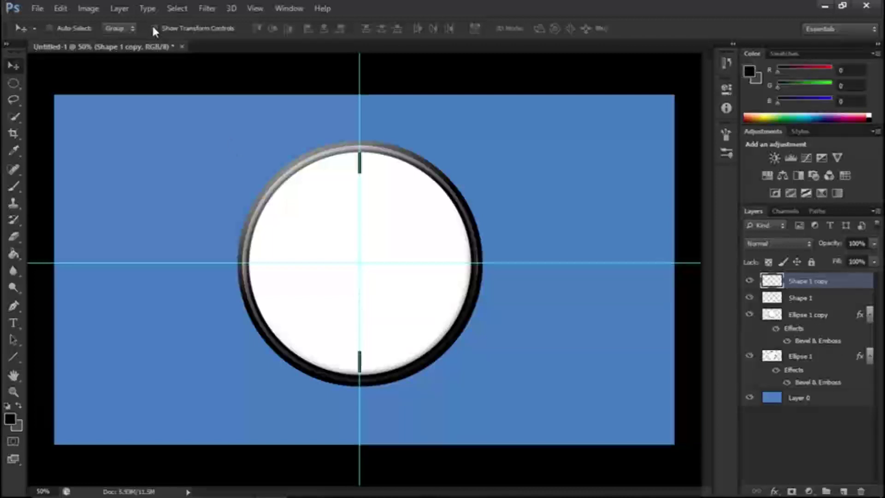
# Duplicate the Shape 1 and Shape 1 copy layers together and rotate the duplicated pair of ticks by 90°
pyautogui.click(800, 301)
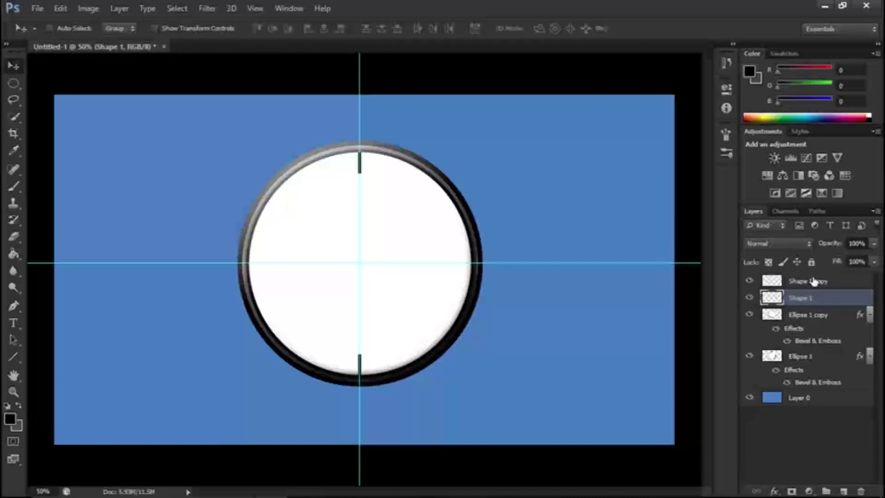
pyautogui.keyDown('shift'); pyautogui.click(812, 282); pyautogui.keyUp('shift')
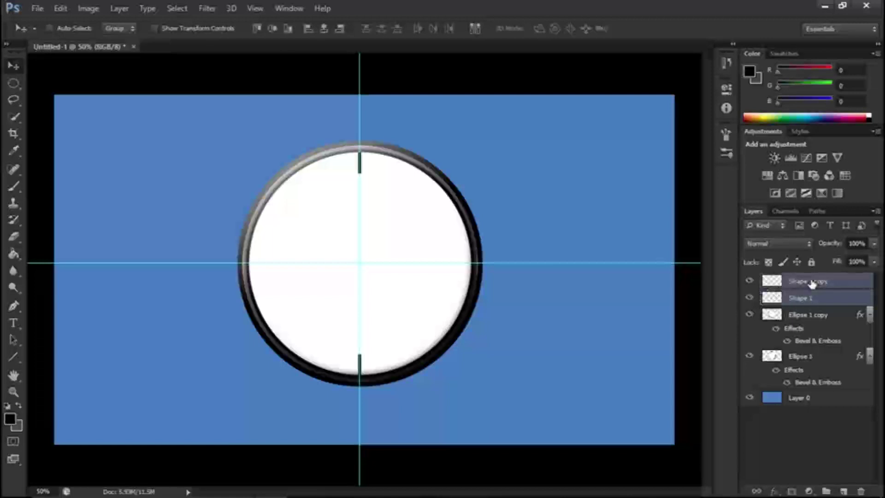
pyautogui.hotkey('ctrl', 'j')
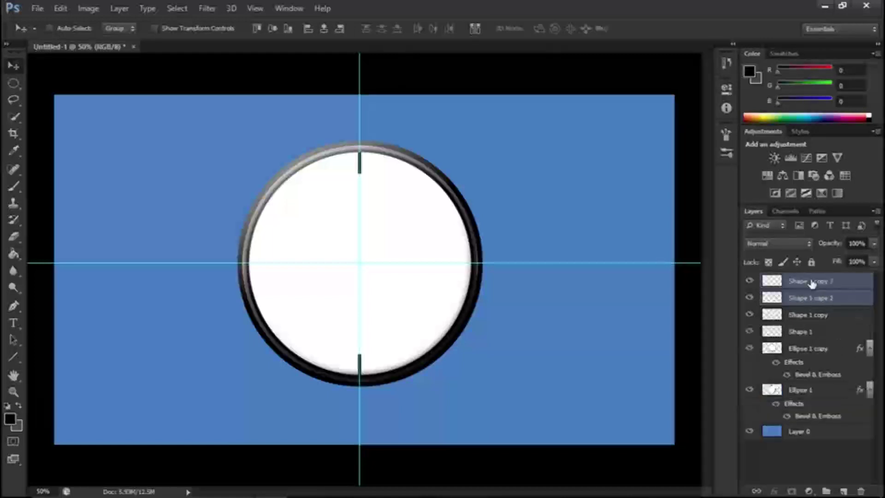
pyautogui.click(154, 28)
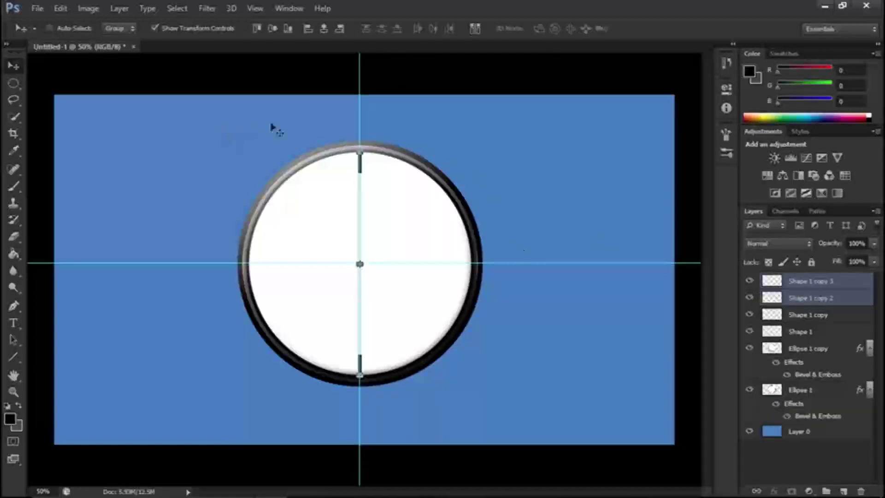
pyautogui.click(369, 168)
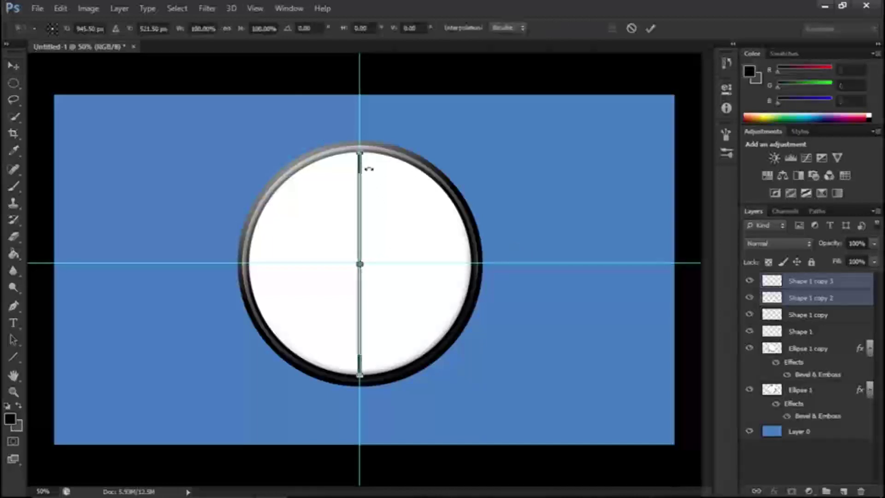
pyautogui.click(313, 28)
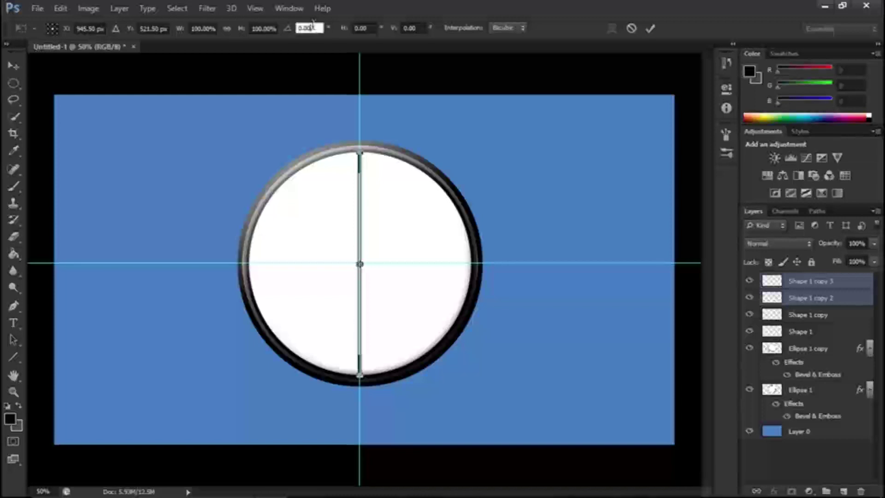
pyautogui.doubleClick(313, 27)
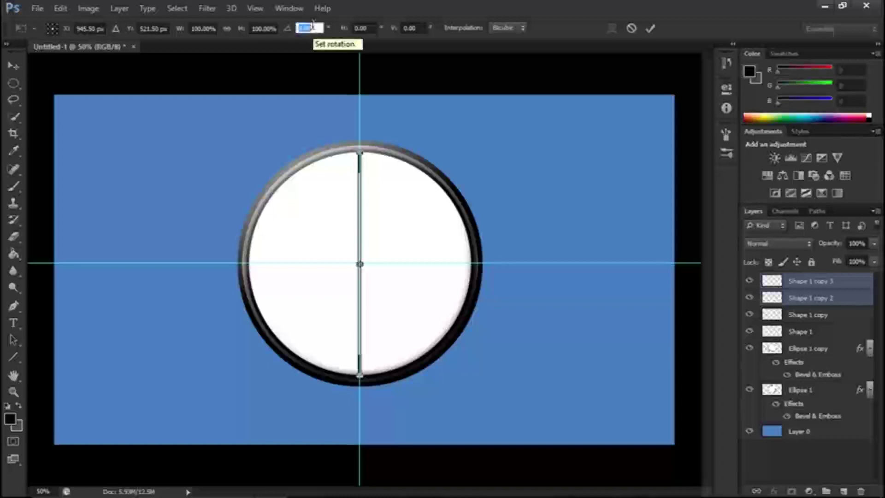
pyautogui.write('90')
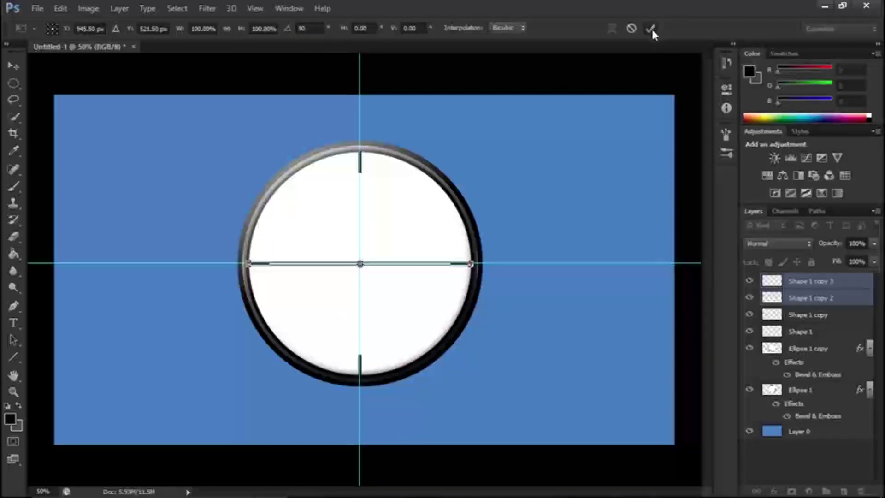
pyautogui.click(651, 29)
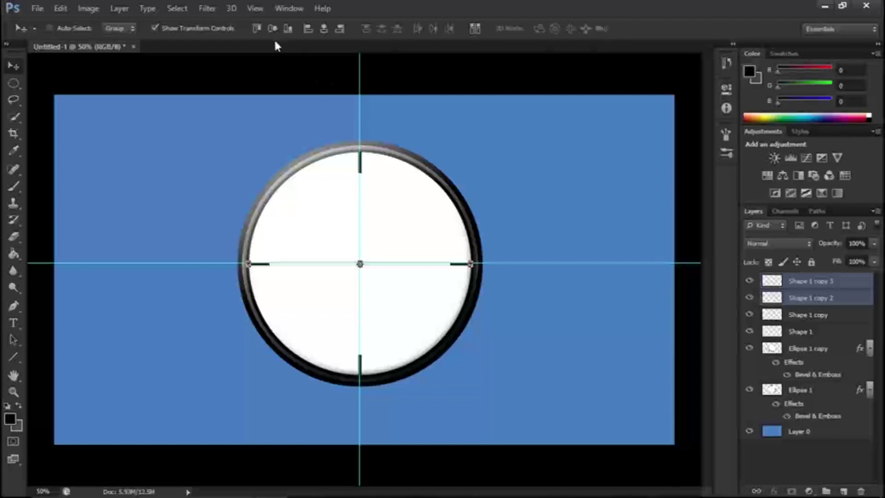
# Draw a shorter vertical line 9 px wide and about 44 px tall on the guide below the top tick, and rasterize its layer
pyautogui.click(806, 281)
pyautogui.click(14, 356)
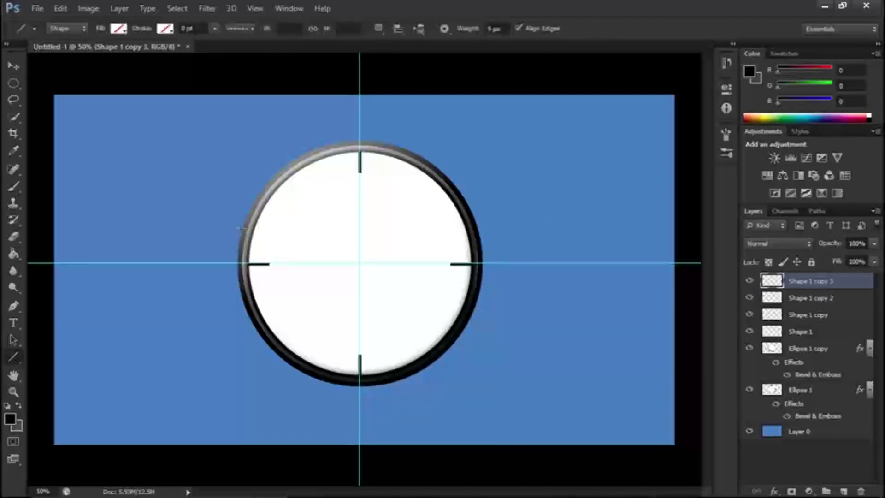
pyautogui.moveTo(360, 184)
pyautogui.mouseDown()
pyautogui.moveTo(362, 199)
pyautogui.moveTo(360, 190)
pyautogui.mouseUp()
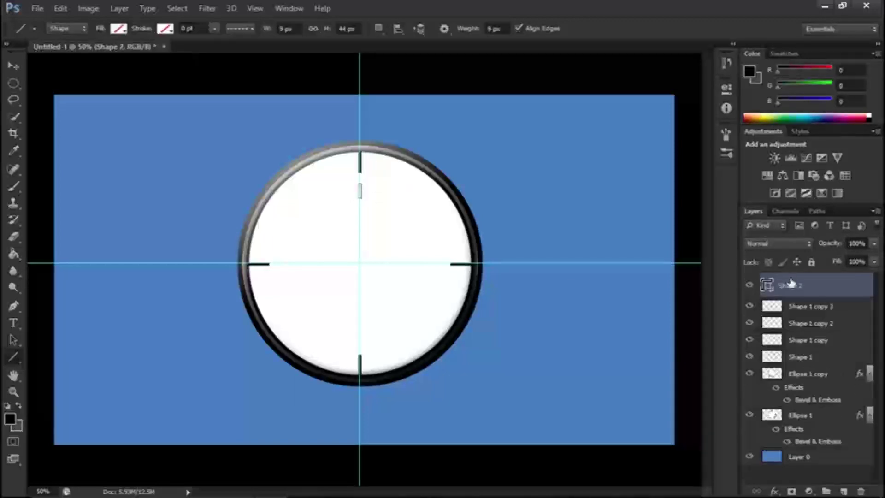
pyautogui.rightClick(791, 286)
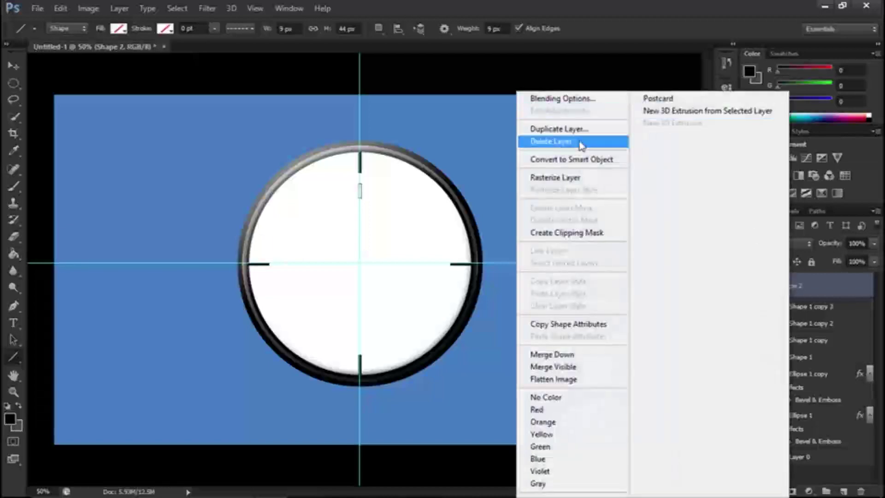
pyautogui.click(576, 180)
# Move the Shape 2 tick up to the circle's top edge and place a duplicate at the bottom edge, leaving both layers selected
pyautogui.click(13, 66)
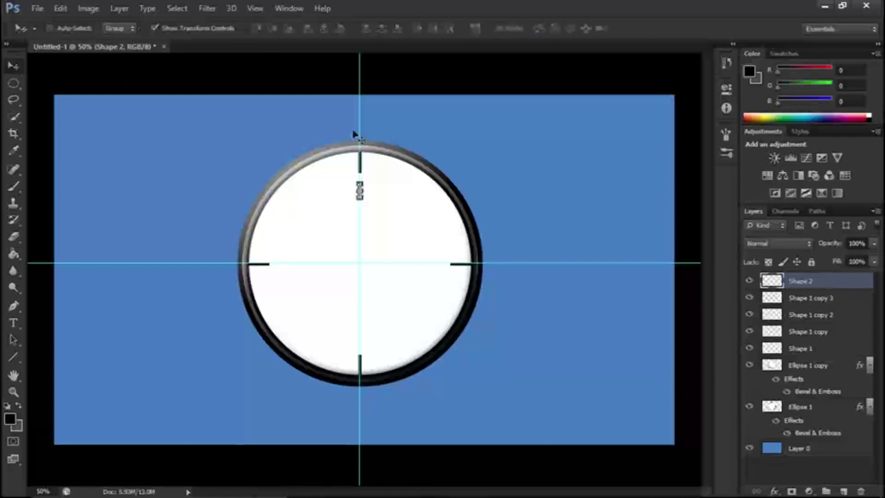
pyautogui.moveTo(360, 193); pyautogui.dragTo(359, 163)
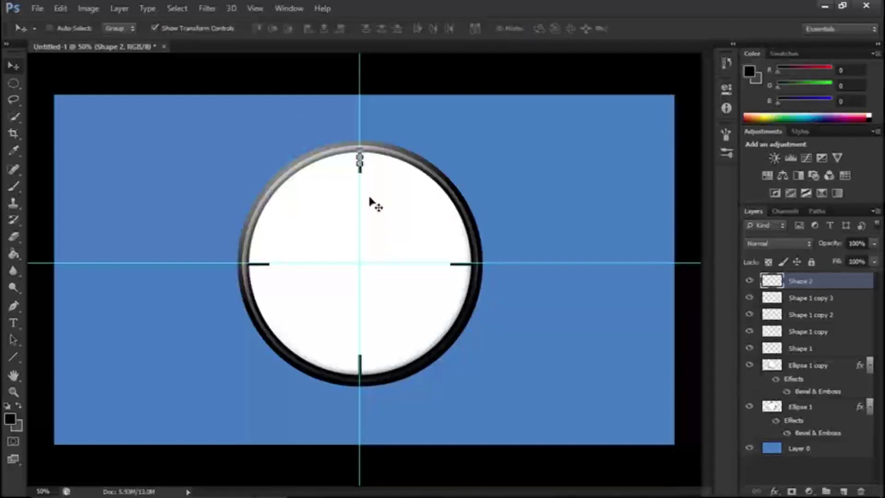
pyautogui.hotkey('ctrl', 'j')
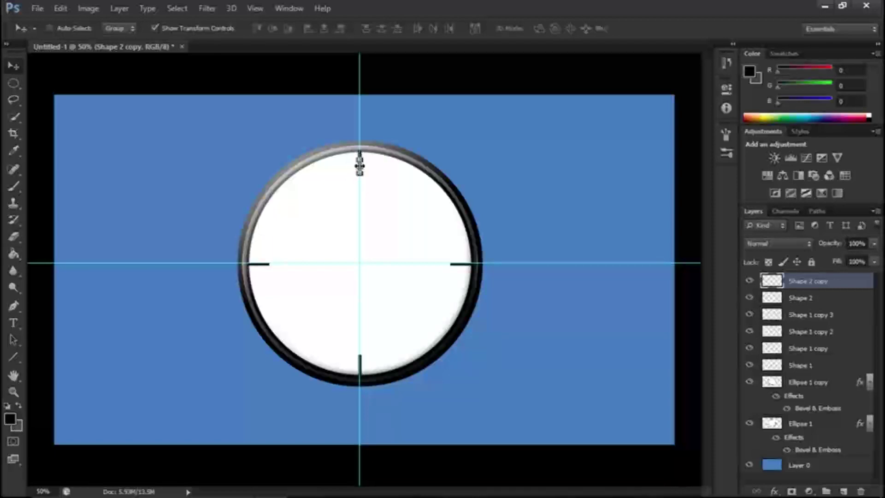
pyautogui.moveTo(358, 163); pyautogui.dragTo(358, 362)
pyautogui.keyDown('shift'); pyautogui.click(800, 299); pyautogui.keyUp('shift')
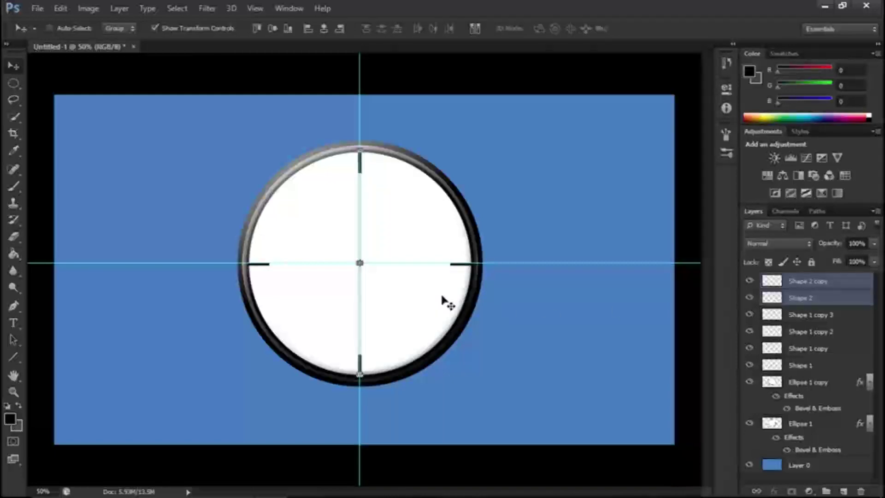
# Rotate the selected Shape 2 and Shape 2 copy pair of short ticks by 30° around the clock center
pyautogui.hotkey('ctrl', 't')
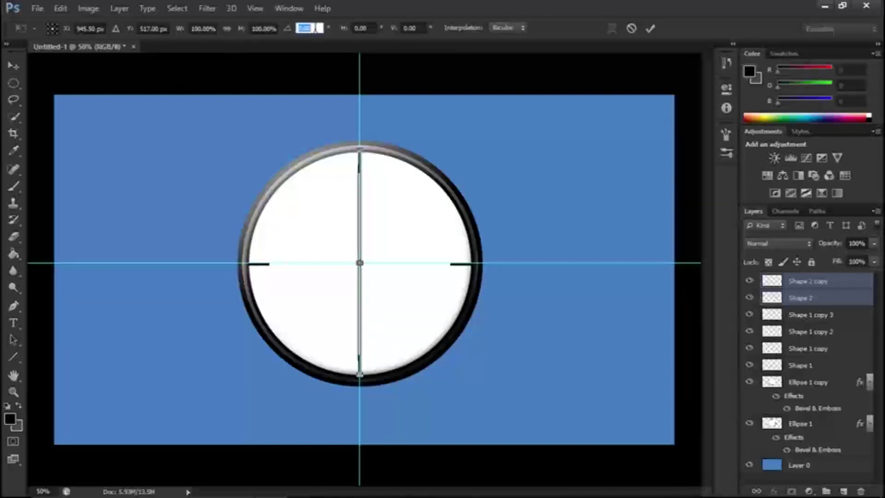
pyautogui.write('30')
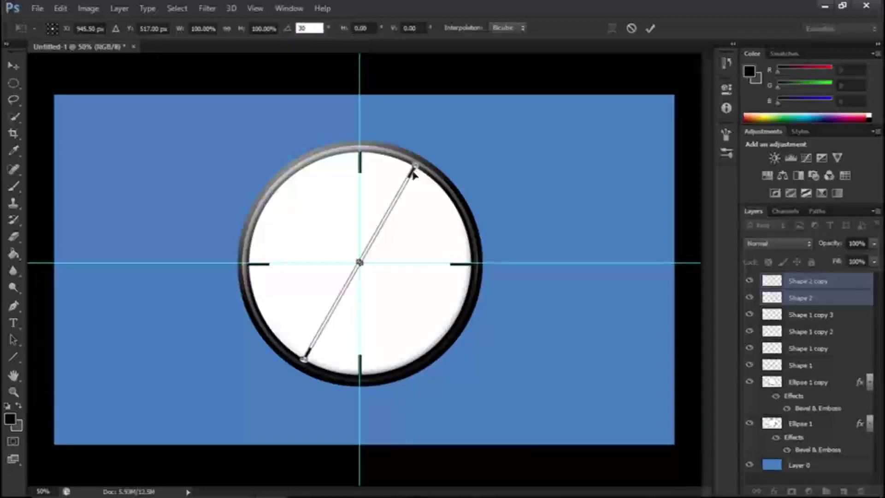
pyautogui.click(648, 30)
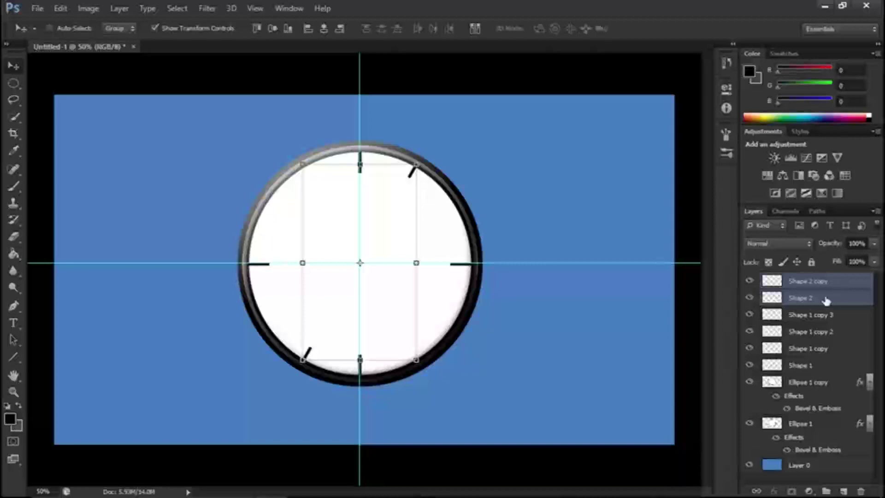
# Duplicate the rotated Shape 2 tick pair and rotate the duplicates a further 30°
pyautogui.hotkey('ctrl', 'j')
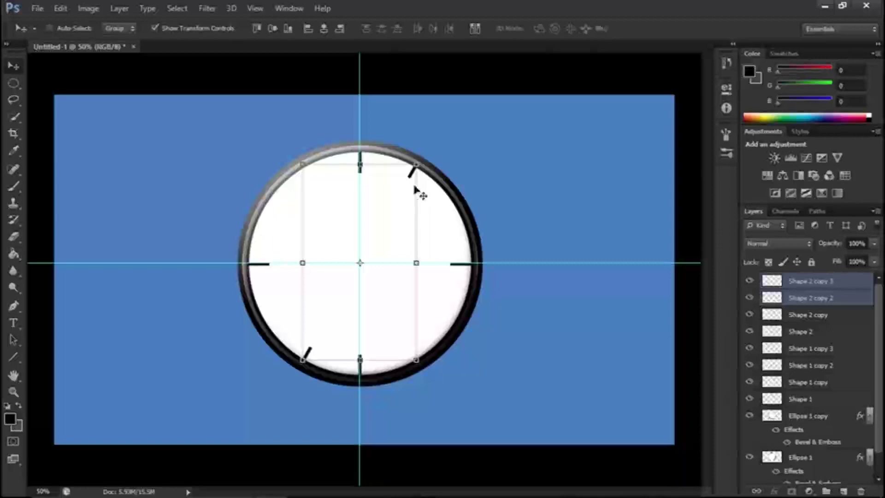
pyautogui.click(429, 188)
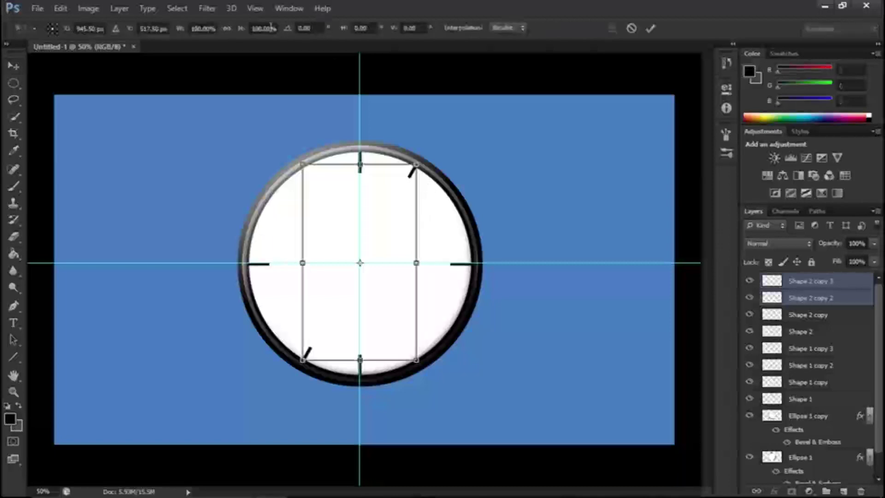
pyautogui.click(308, 28)
pyautogui.write('30')
pyautogui.press('Return')
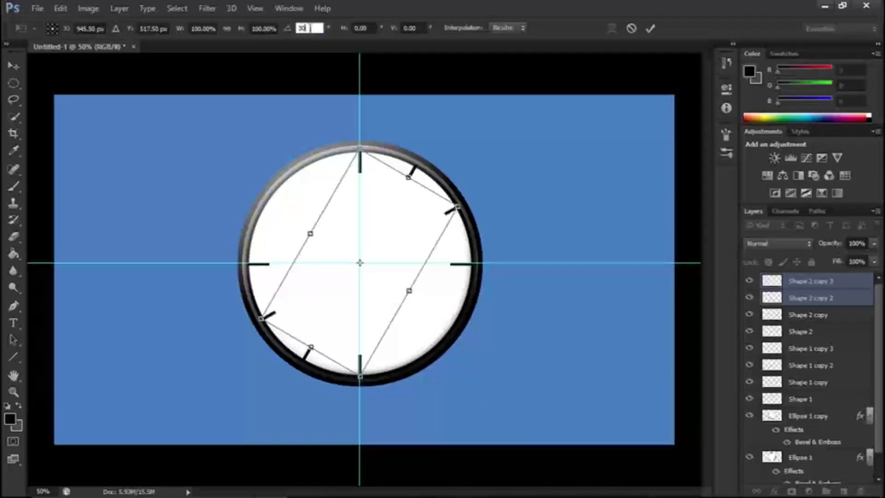
# Select the Shape 2 copy 6 and Shape 2 copy 7 layers together and rotate this pair of ticks by 60°
pyautogui.click(812, 298)
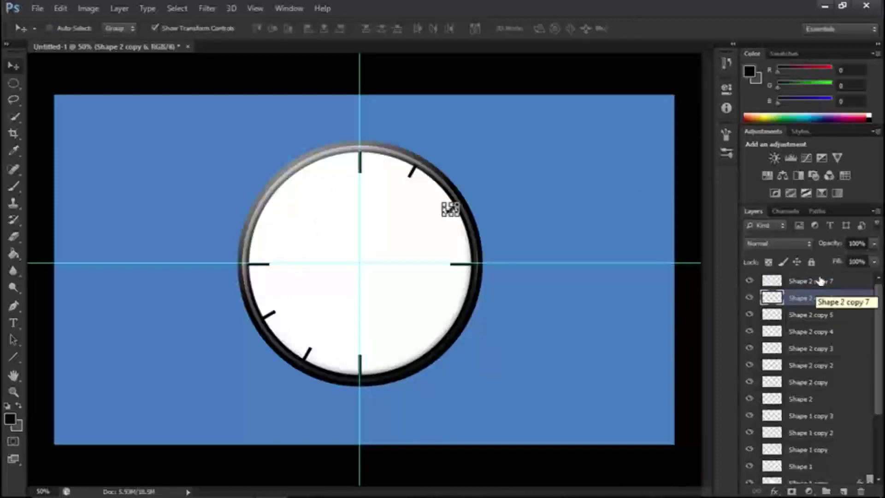
pyautogui.keyDown('shift'); pyautogui.click(820, 281); pyautogui.keyUp('shift')
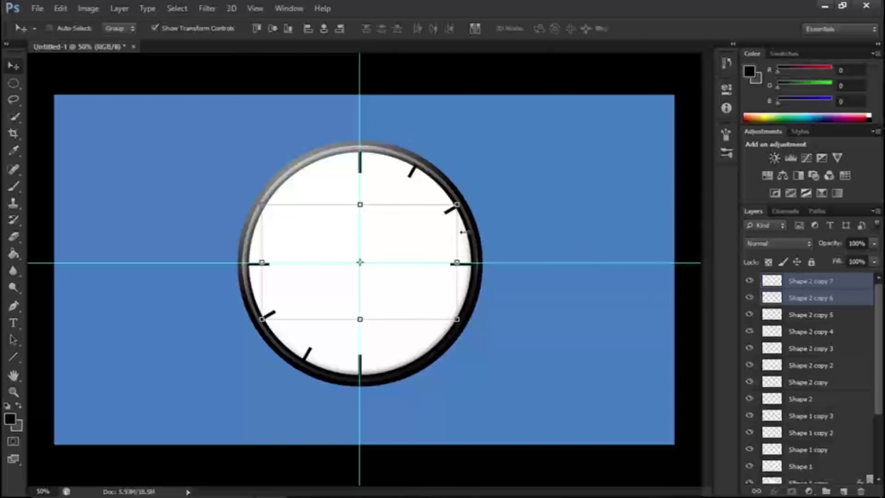
pyautogui.hotkey('ctrl', 't')
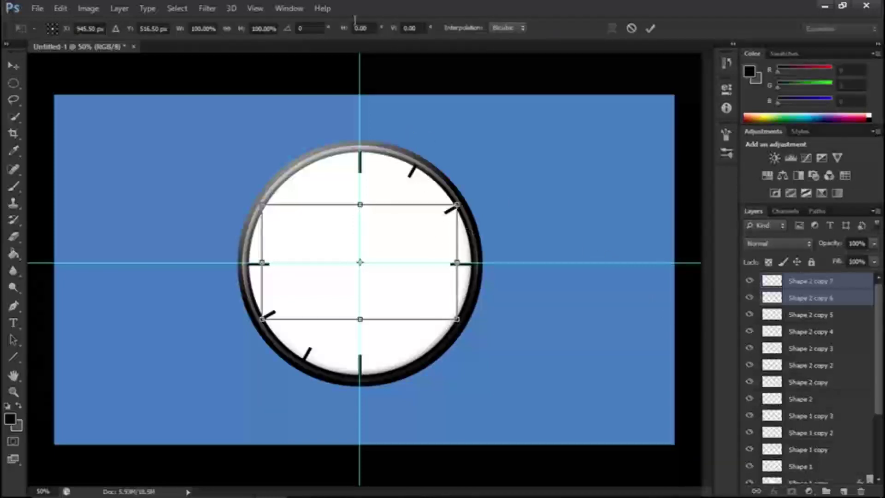
pyautogui.click(360, 28)
pyautogui.click(302, 28)
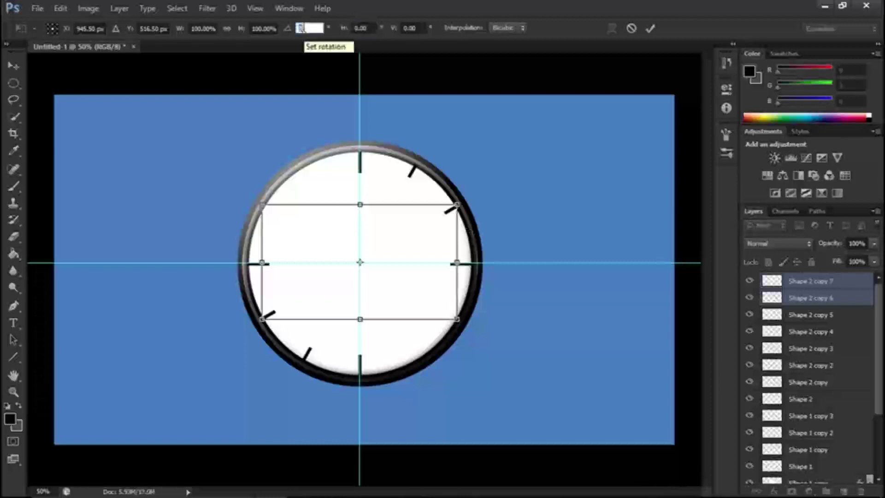
pyautogui.write('60')
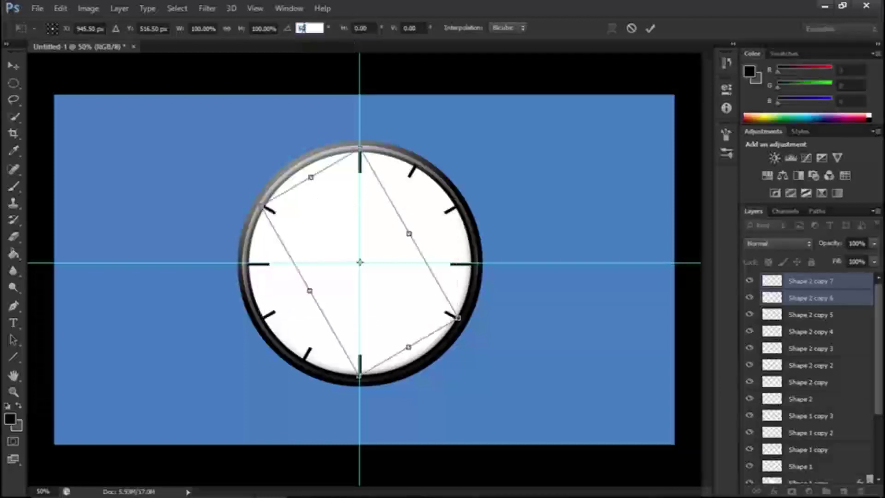
pyautogui.click(650, 28)
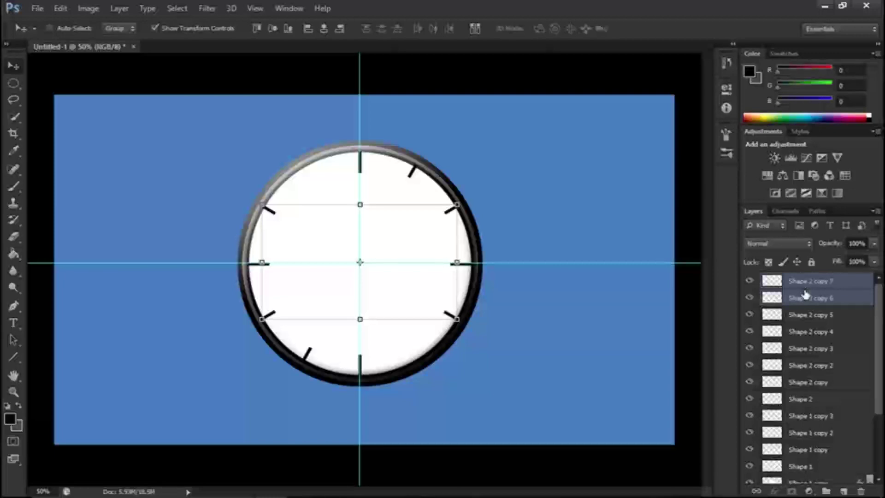
# Duplicate the Shape 2 copy 6 and Shape 2 copy 7 tick pair and rotate the duplicates by 30°
pyautogui.hotkey('ctrl', 'j')
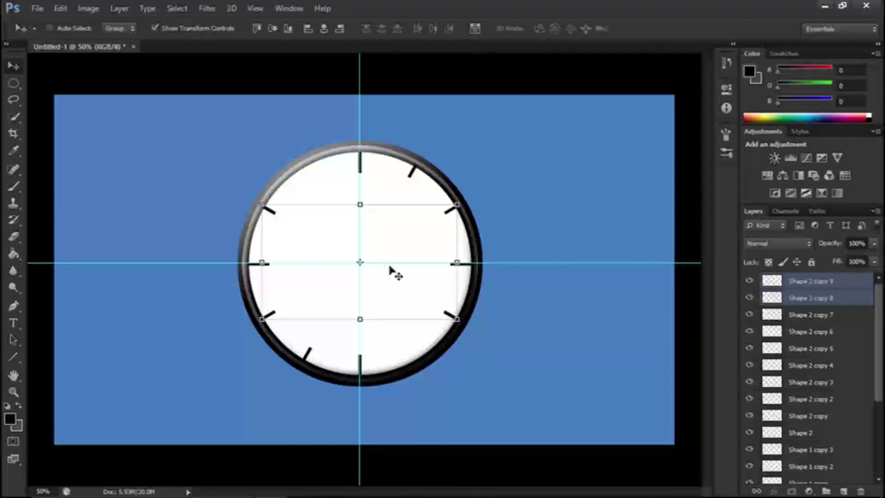
pyautogui.click(421, 332)
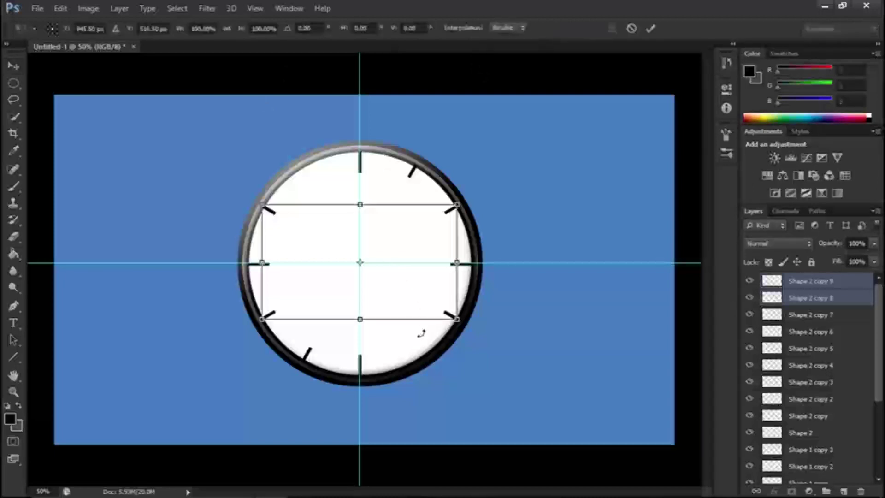
pyautogui.click(307, 24)
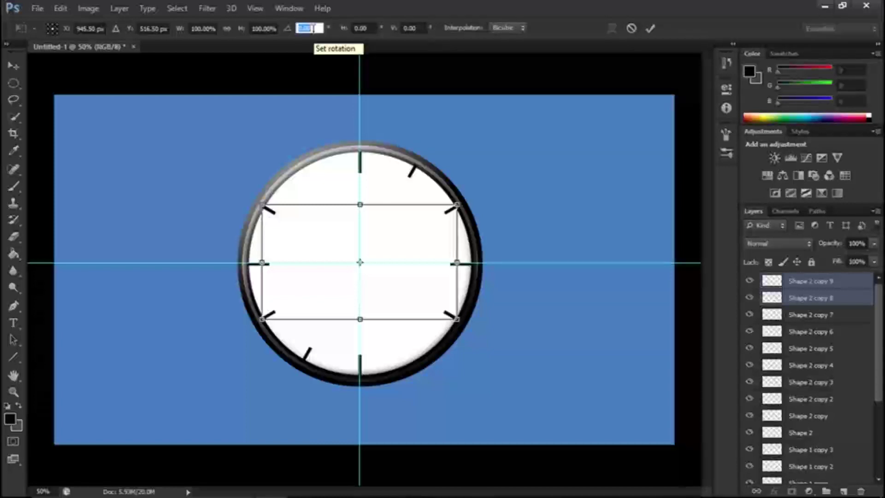
pyautogui.write('30')
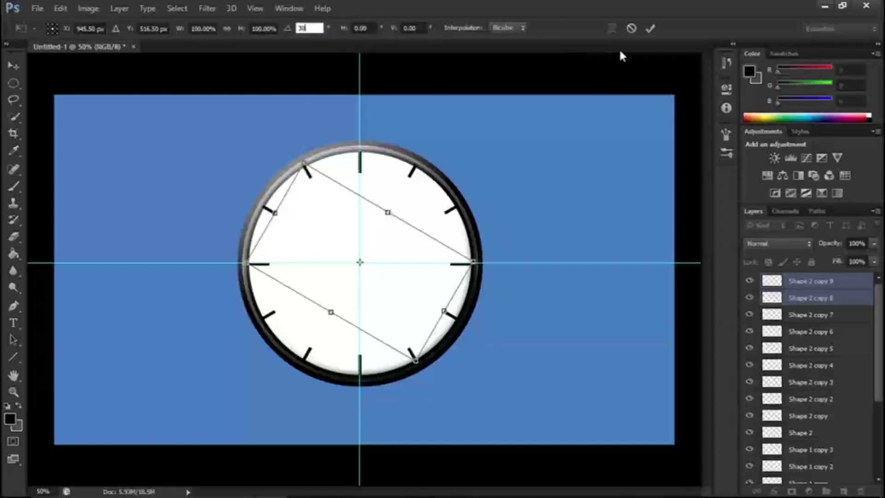
pyautogui.click(649, 29)
# Select all layers from Ellipse 1 up to Shape 2 copy 9 and merge them into one layer above the blue background
pyautogui.scroll(-5, 866, 396)
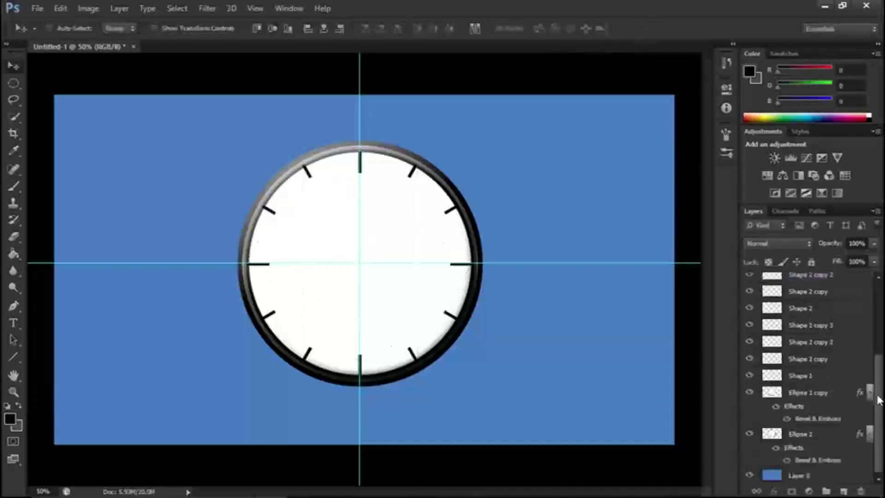
pyautogui.click(784, 435)
pyautogui.moveTo(879, 410); pyautogui.dragTo(878, 300)
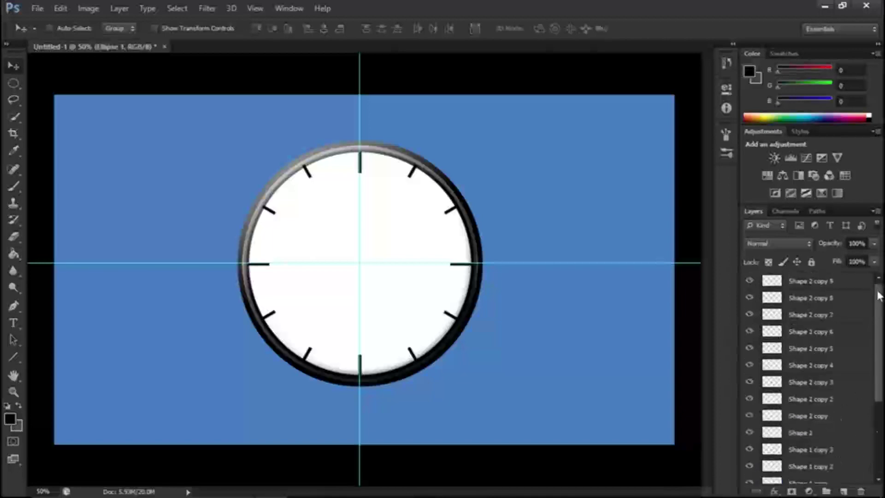
pyautogui.keyDown('shift'); pyautogui.click(810, 282); pyautogui.keyUp('shift')
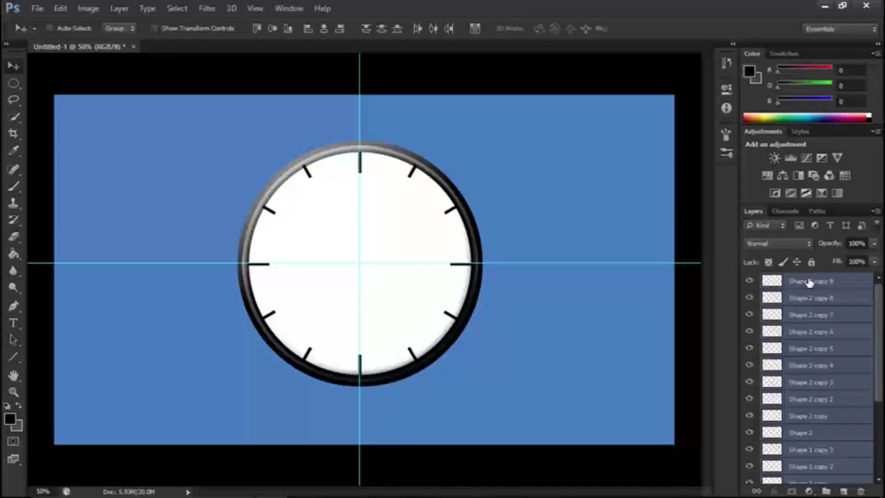
pyautogui.rightClick(809, 282)
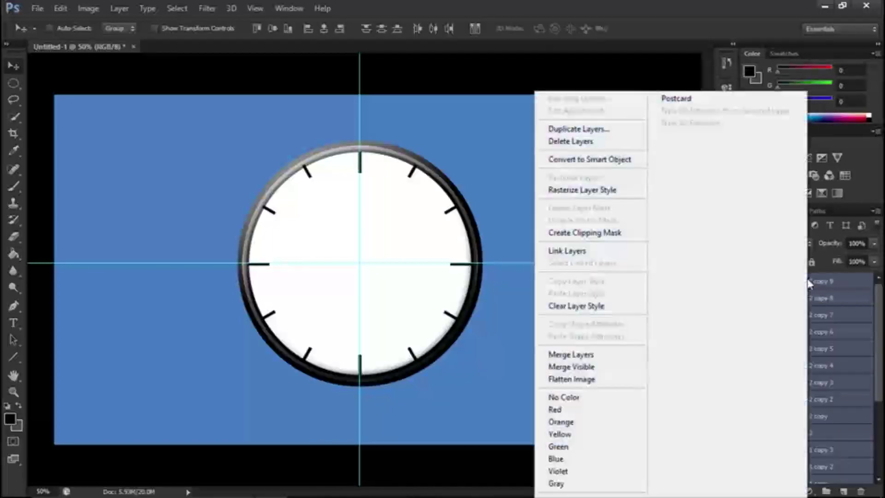
pyautogui.click(590, 355)
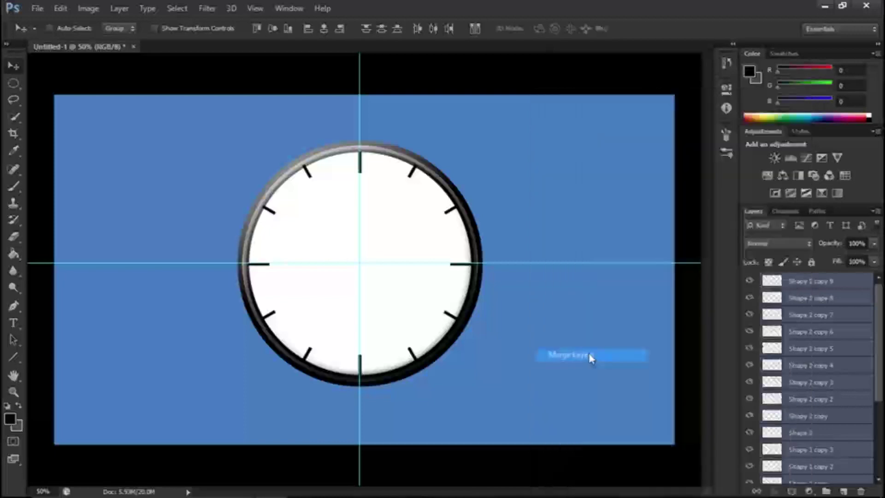
# Draw a small circle about 42 px in diameter with the Ellipse tool and center it on the guide intersection
pyautogui.click(16, 355)
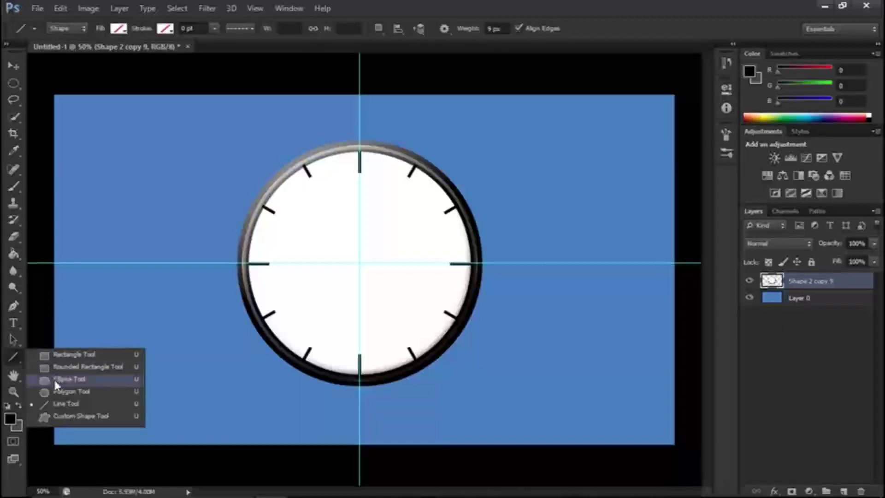
pyautogui.click(56, 378)
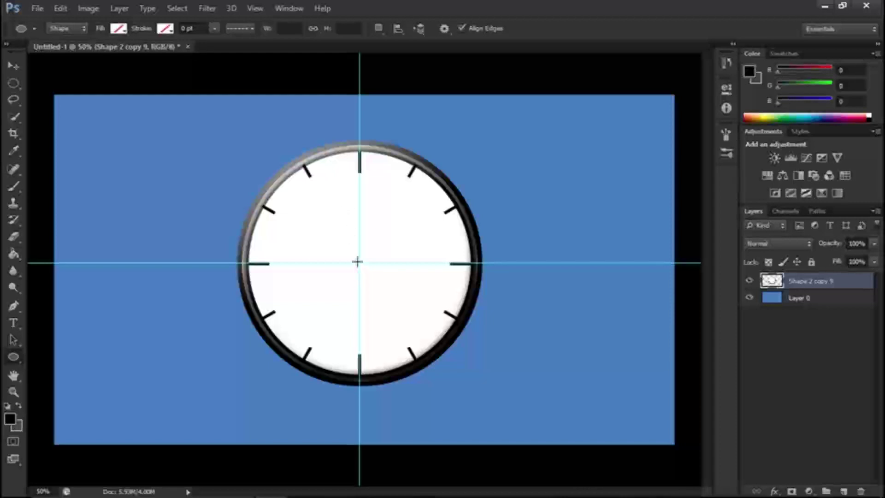
pyautogui.moveTo(356, 256); pyautogui.dragTo(373, 278)
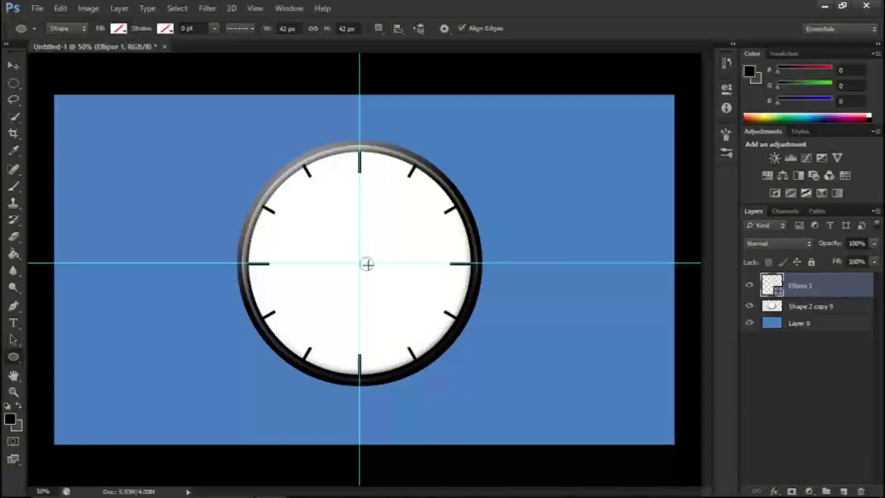
pyautogui.press('v')
pyautogui.moveTo(367, 263); pyautogui.dragTo(360, 264)
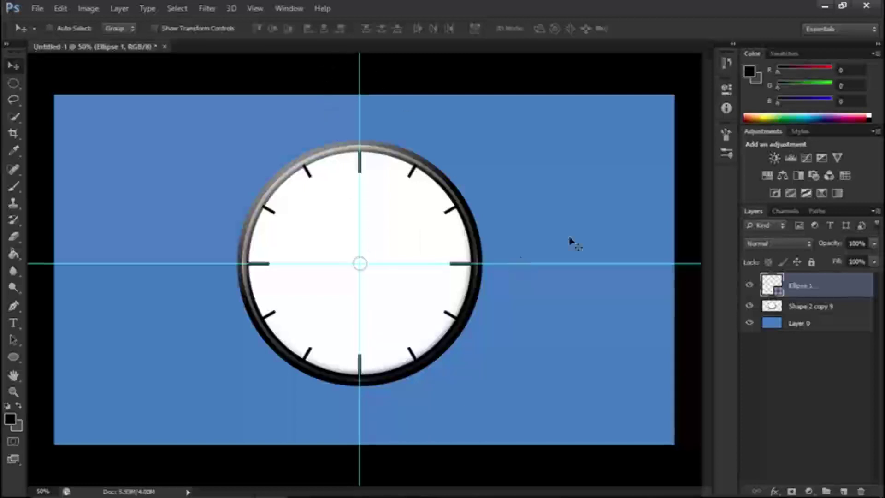
# Rasterize the small circle's Ellipse 1 layer and fine-tune its position on the clock center
pyautogui.rightClick(790, 288)
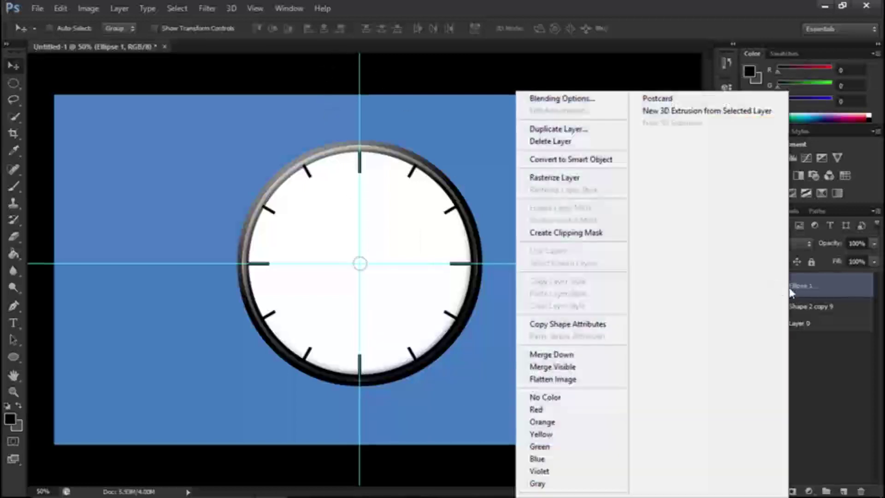
pyautogui.click(593, 180)
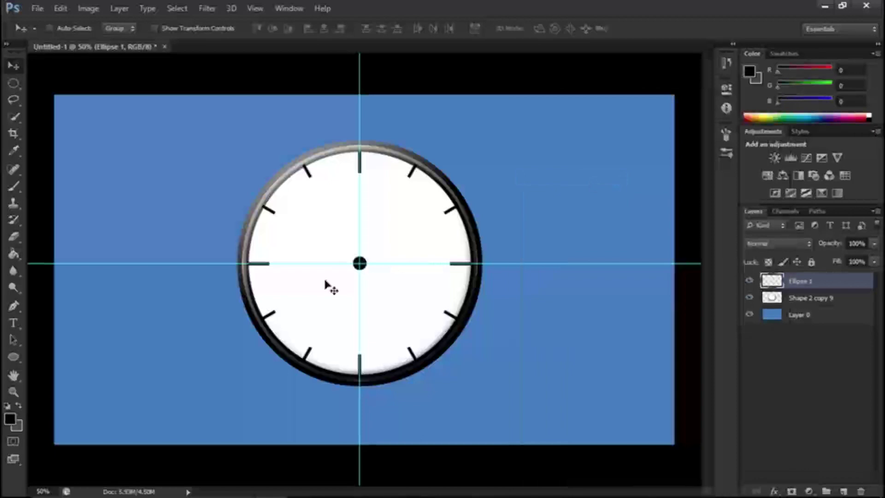
pyautogui.moveTo(361, 264); pyautogui.dragTo(360, 264)
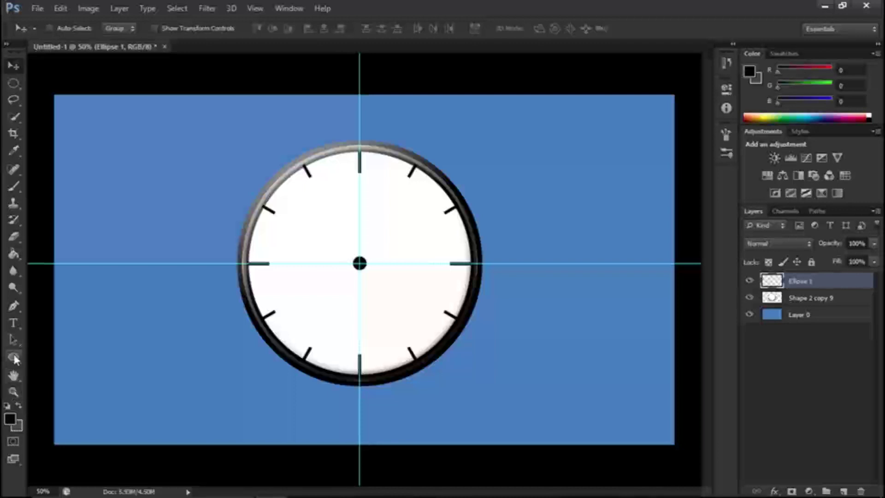
# Draw a vertical clock hand 9 px wide and about 263 px tall from below the top tick to the center dot, and rasterize its layer
pyautogui.click(14, 357)
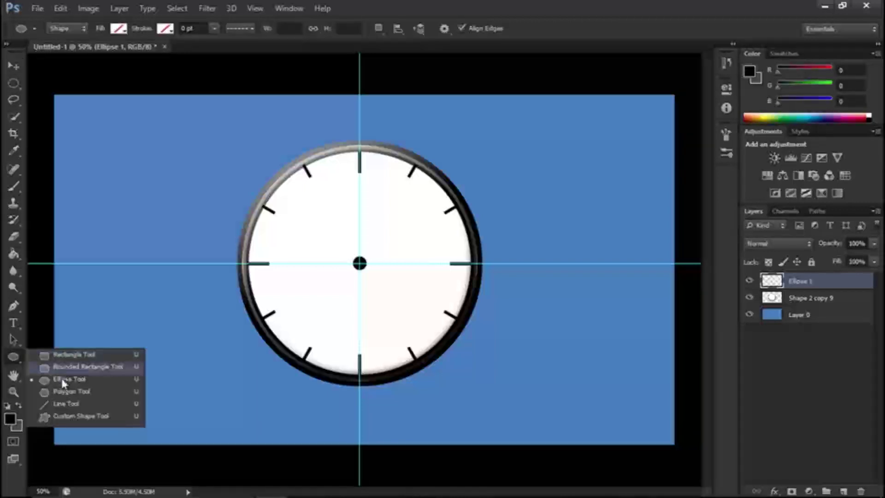
pyautogui.click(64, 402)
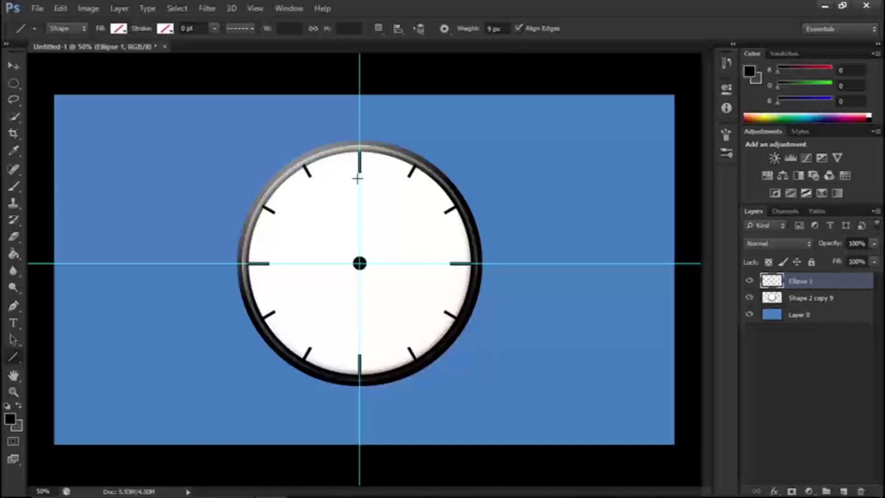
pyautogui.moveTo(359, 178); pyautogui.dragTo(360, 263)
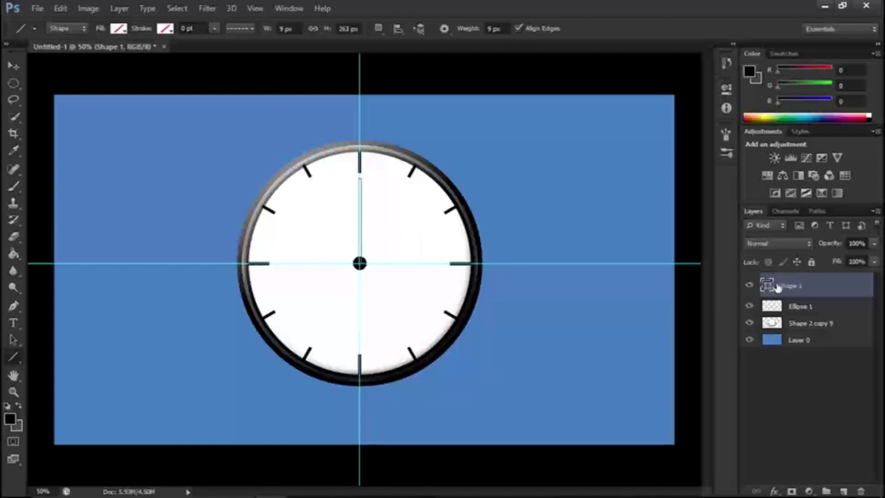
pyautogui.rightClick(778, 287)
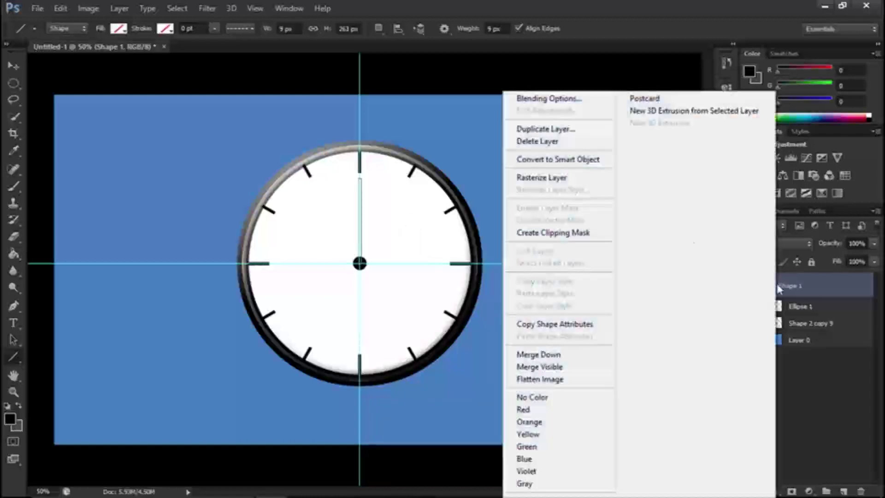
pyautogui.click(586, 179)
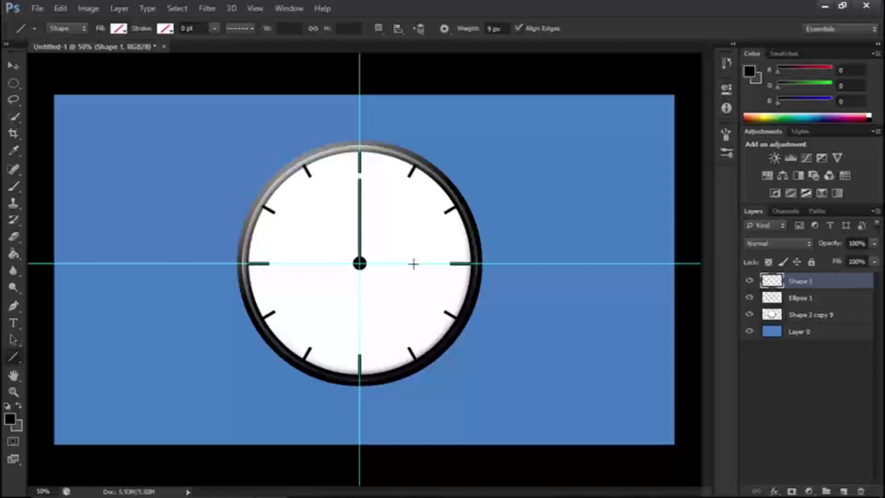
# Draw a horizontal clock hand 9 px wide and about 162 px long extending from the center dot toward three o'clock, and rasterize its layer
pyautogui.moveTo(412, 262); pyautogui.dragTo(360, 264)
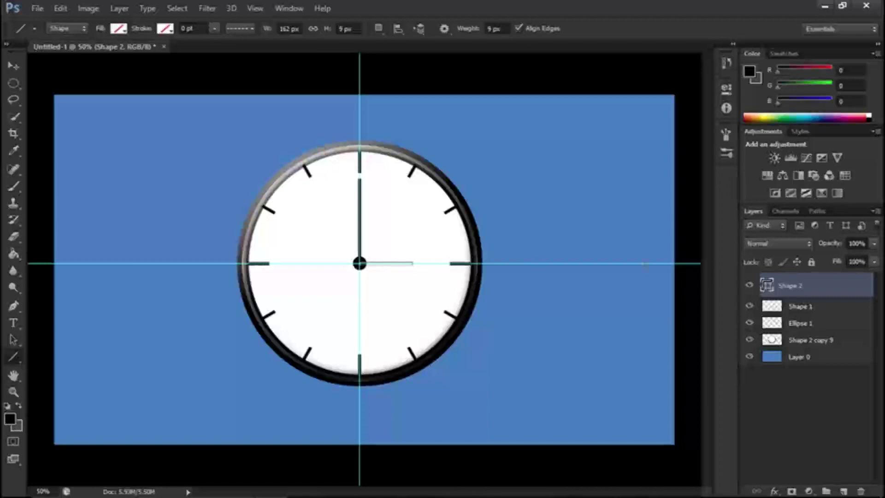
pyautogui.rightClick(796, 293)
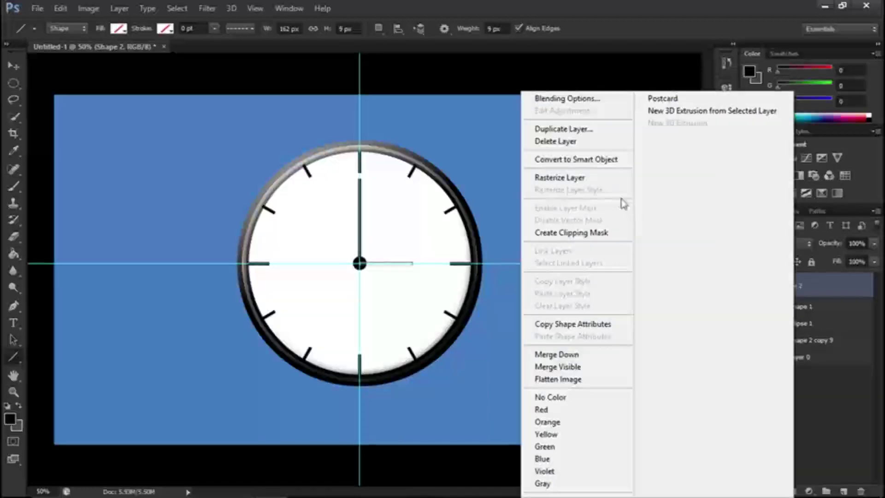
pyautogui.click(597, 179)
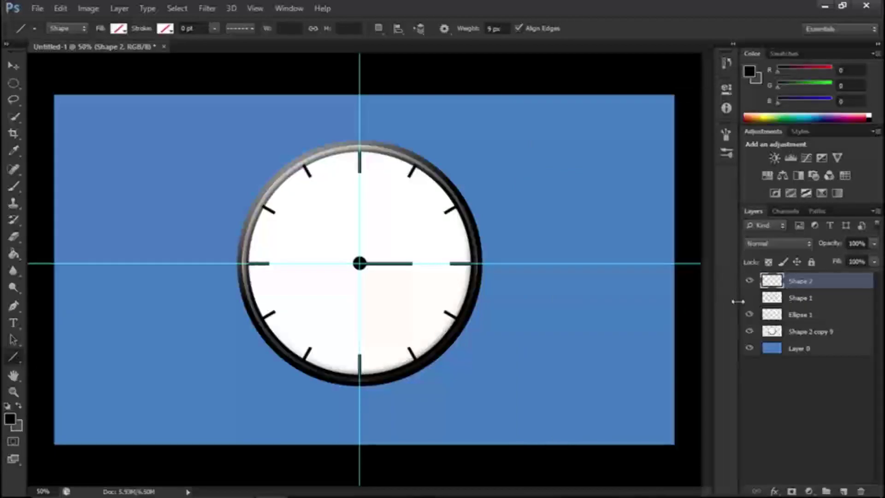
# Add the number 12 in black Verdana Bold 14 pt text and center it on the vertical guide just below the top tick
pyautogui.click(14, 322)
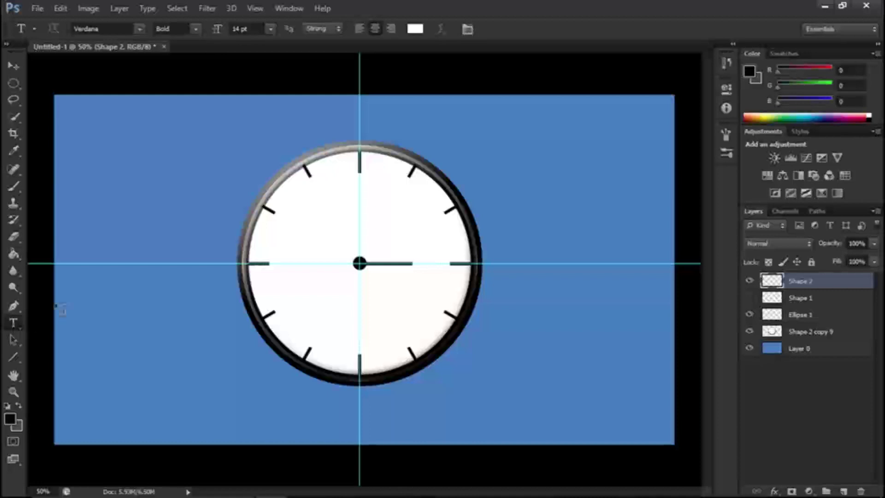
pyautogui.click(364, 185)
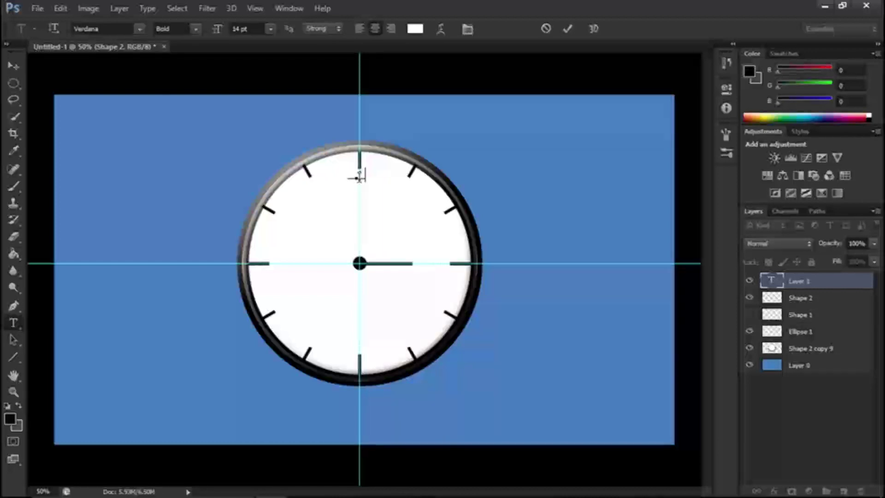
pyautogui.click(413, 30)
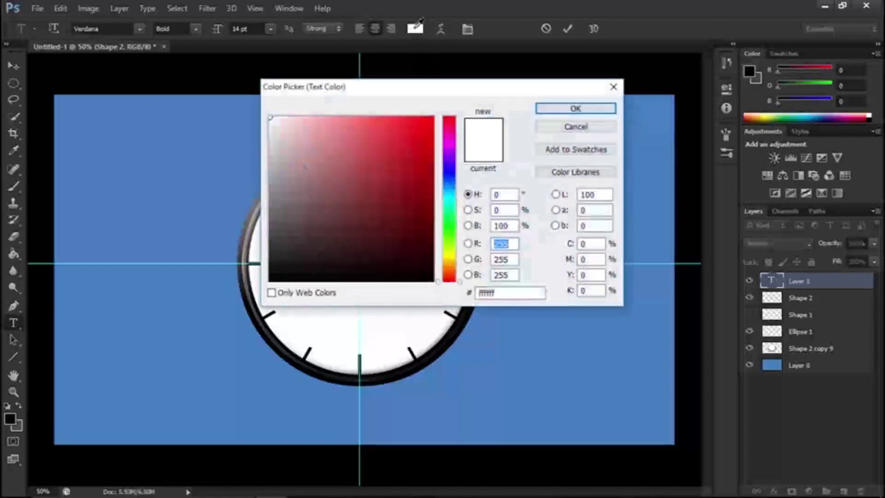
pyautogui.moveTo(278, 133); pyautogui.dragTo(294, 332)
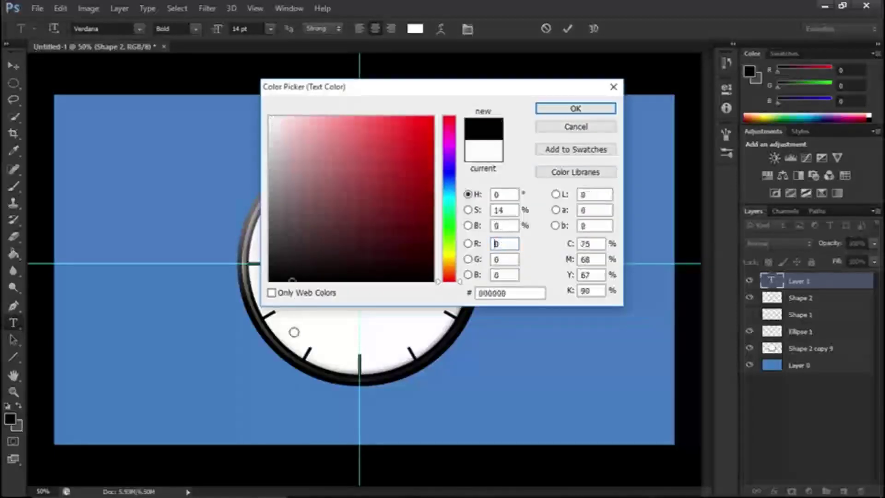
pyautogui.click(563, 109)
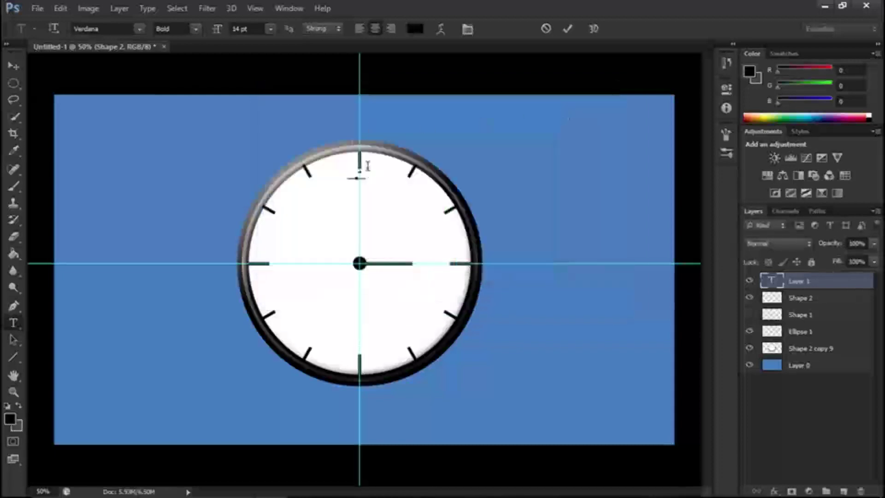
pyautogui.write('12')
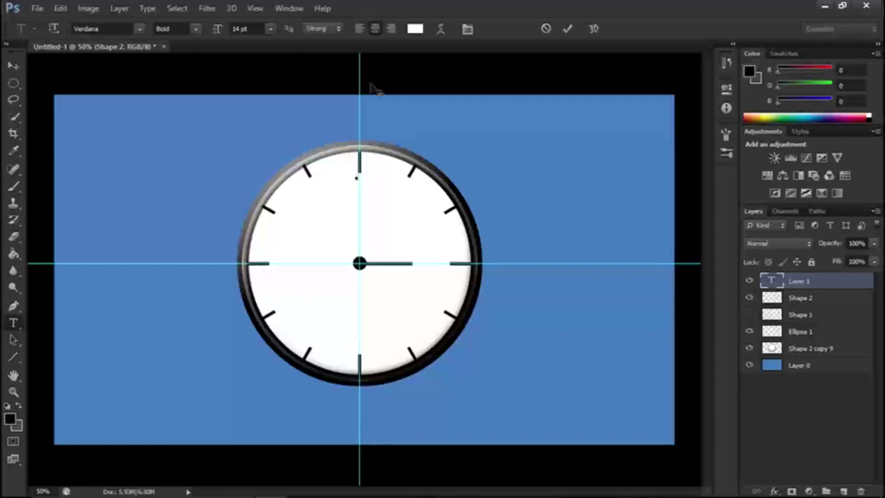
pyautogui.click(415, 29)
pyautogui.click(450, 315)
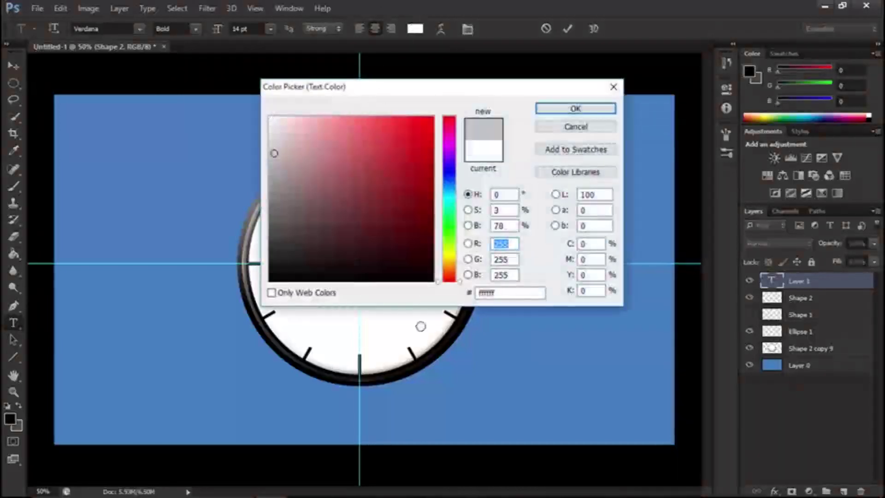
pyautogui.click(544, 111)
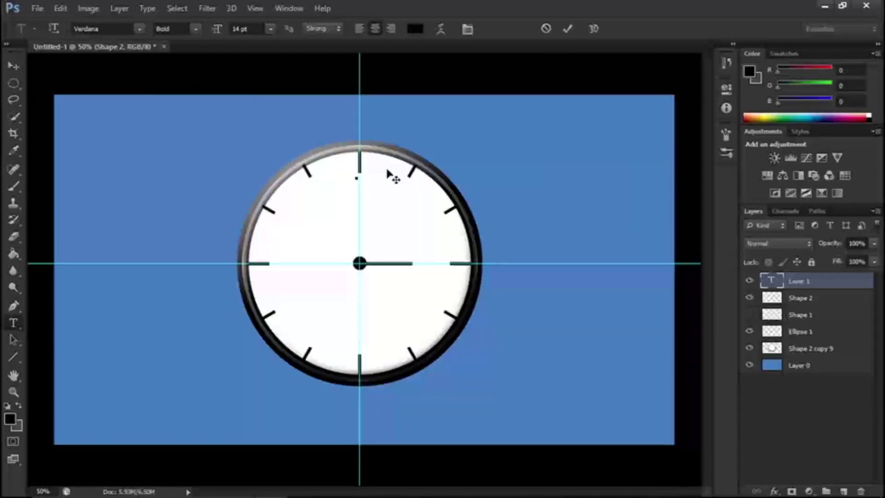
pyautogui.write('12')
pyautogui.click(13, 66)
pyautogui.moveTo(357, 175); pyautogui.dragTo(360, 183)
# Add the number 6 in the same text style and center it on the vertical guide just above the bottom tick
pyautogui.press('t')
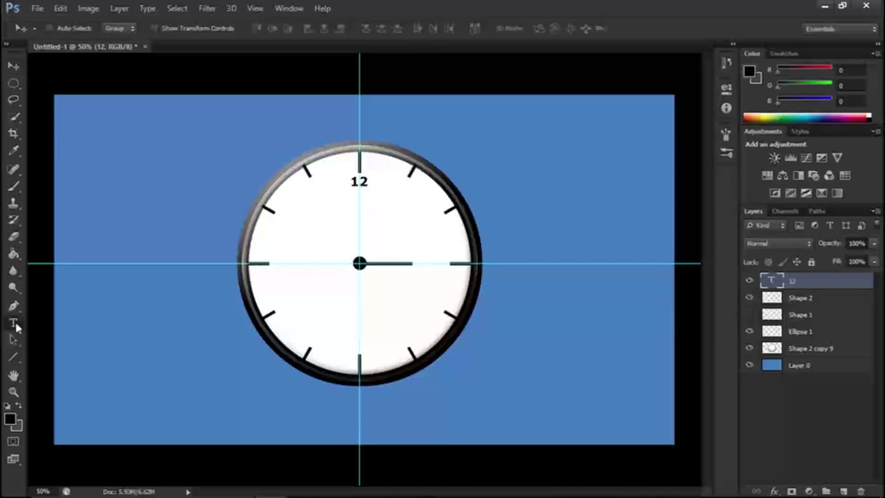
pyautogui.click(349, 337)
pyautogui.write('6')
pyautogui.hotkey('ctrl', 'Return')
pyautogui.moveTo(351, 335); pyautogui.dragTo(360, 345)
# Add the numbers 1 and 2 as separate text layers and place each just inside its tick on the clock face
pyautogui.click(406, 186)
pyautogui.write('1')
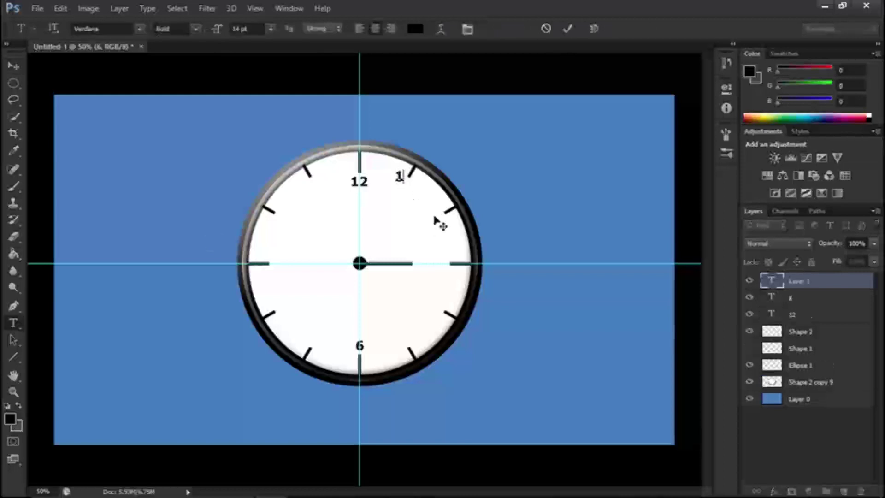
pyautogui.hotkey('ctrl', 'Return')
pyautogui.moveTo(400, 176); pyautogui.dragTo(458, 208)
pyautogui.click(431, 203)
pyautogui.write('2')
pyautogui.hotkey('ctrl', 'Return')
# Add the number 3 as a text layer and center it on the horizontal guide just inside the three o'clock tick
pyautogui.click(14, 322)
pyautogui.click(440, 258)
pyautogui.write('2')
pyautogui.press('BackSpace')
pyautogui.write('3')
pyautogui.hotkey('ctrl', 'Return')
pyautogui.moveTo(454, 256); pyautogui.dragTo(453, 272)
# Add the numbers 4 and 5 as separate text layers and place each just inside its tick on the clock face
pyautogui.click(13, 322)
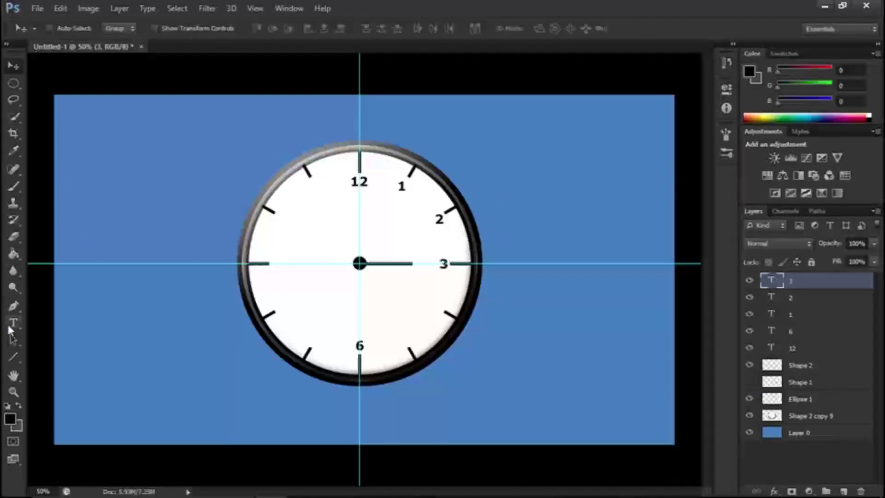
pyautogui.click(431, 302)
pyautogui.write('4')
pyautogui.hotkey('ctrl', 'Return')
pyautogui.moveTo(431, 300)
pyautogui.mouseDown()
pyautogui.moveTo(436, 312)
pyautogui.moveTo(408, 349)
pyautogui.moveTo(438, 310)
pyautogui.mouseUp()
pyautogui.click(13, 323)
pyautogui.click(391, 332)
pyautogui.write('5')
pyautogui.hotkey('ctrl', 'Return')
# Add the numbers 7 and 8 as separate text layers and place each just inside its tick on the clock face
pyautogui.click(13, 322)
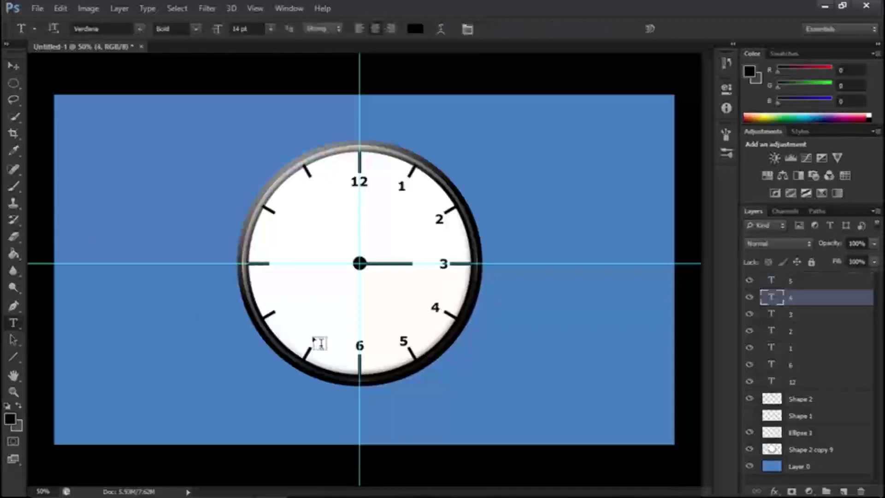
pyautogui.click(311, 340)
pyautogui.write('7')
pyautogui.hotkey('ctrl', 'Return')
pyautogui.moveTo(311, 334); pyautogui.dragTo(315, 344)
pyautogui.click(14, 322)
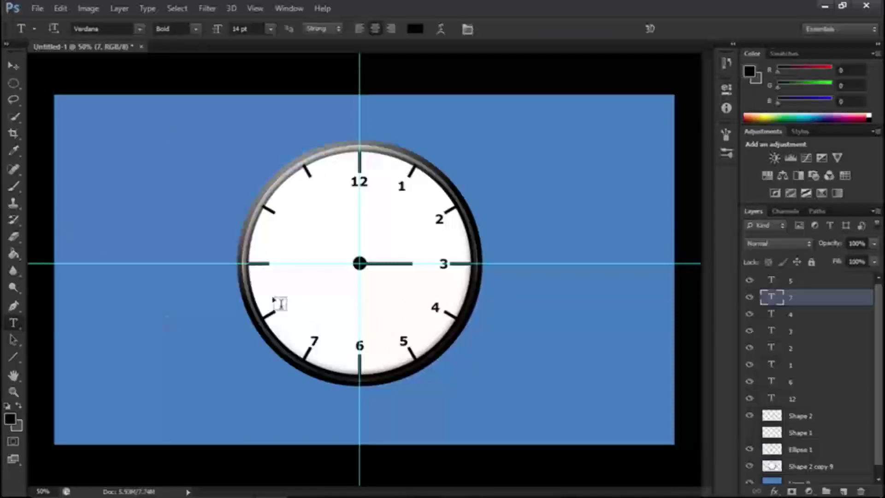
pyautogui.click(274, 300)
pyautogui.write('8')
pyautogui.hotkey('ctrl', 'Return')
pyautogui.moveTo(273, 299); pyautogui.dragTo(280, 305)
# Show the hidden vertical hand layer, and add the number 9 on the horizontal guide just inside the nine o'clock tick
pyautogui.click(749, 449)
pyautogui.click(14, 322)
pyautogui.click(278, 256)
pyautogui.write('9')
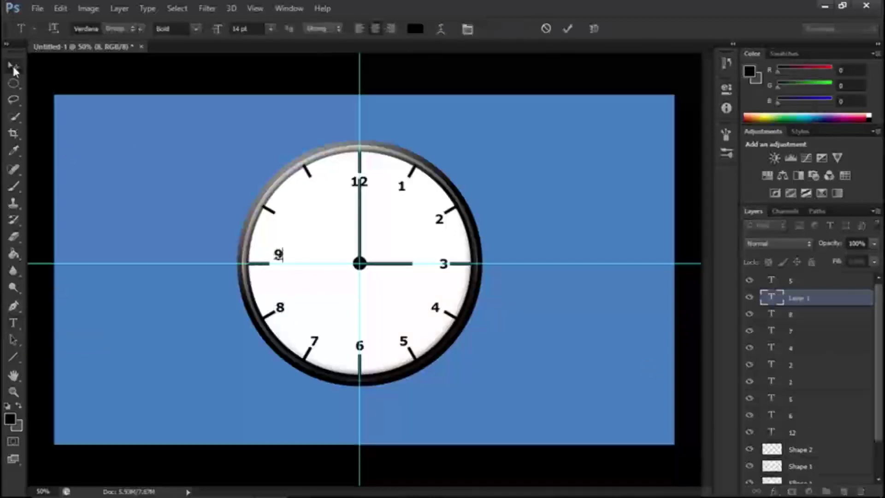
pyautogui.hotkey('ctrl', 'Return')
pyautogui.moveTo(278, 254); pyautogui.dragTo(277, 265)
# Add the numbers 10 and 11 as separate text layers and place each just inside its tick on the clock face
pyautogui.click(275, 216)
pyautogui.write('10')
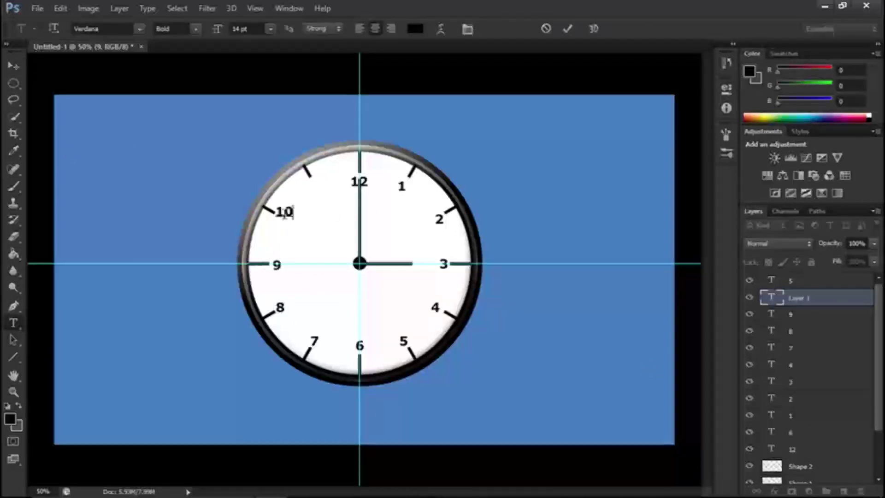
pyautogui.hotkey('ctrl', 'Return')
pyautogui.moveTo(286, 212); pyautogui.dragTo(285, 219)
pyautogui.click(328, 189)
pyautogui.write('11')
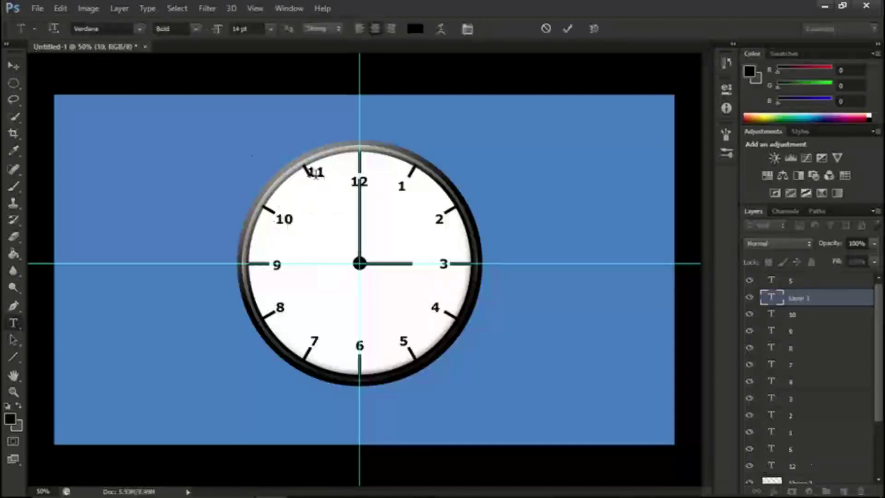
pyautogui.hotkey('ctrl', 'Return')
pyautogui.moveTo(326, 178); pyautogui.dragTo(326, 187)
# Group all twelve number layers and merge the group with the Ellipse 1 and Shape 2 copy 9 layers, leaving out both hands
pyautogui.click(791, 466)
pyautogui.keyDown('shift'); pyautogui.click(795, 282); pyautogui.keyUp('shift')
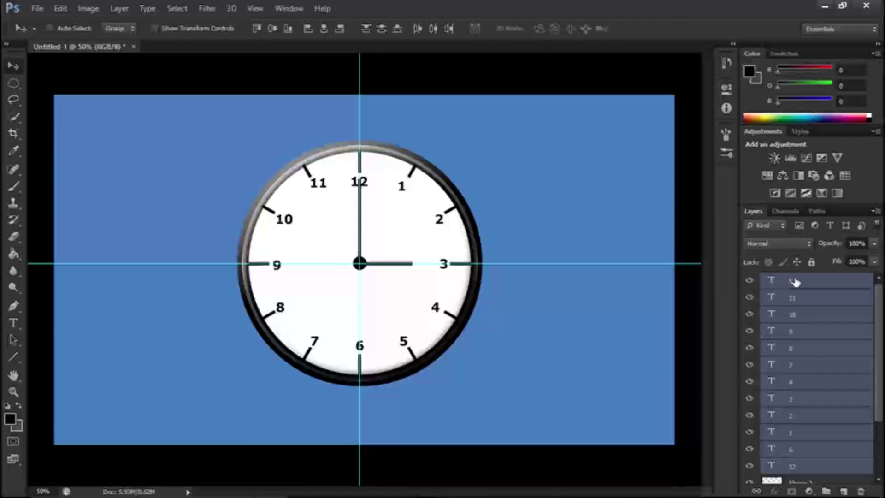
pyautogui.hotkey('ctrl', 'g')
pyautogui.moveTo(798, 282); pyautogui.dragTo(796, 336)
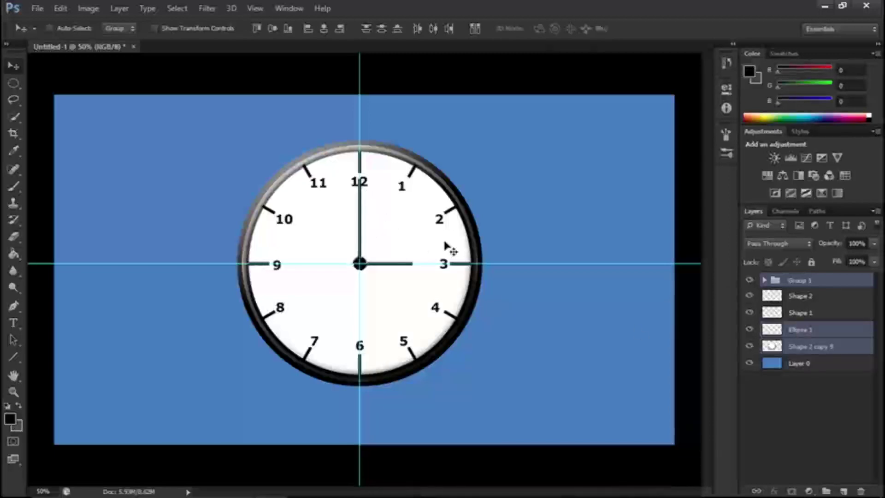
pyautogui.rightClick(821, 347)
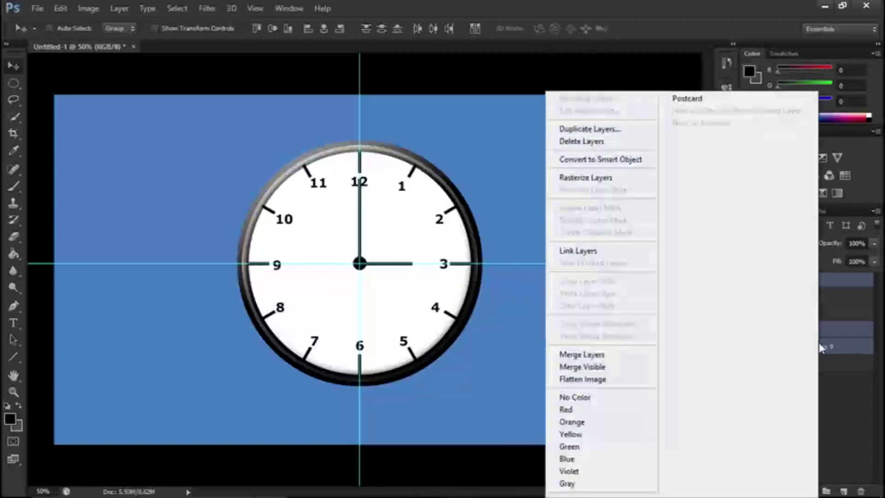
pyautogui.click(574, 354)
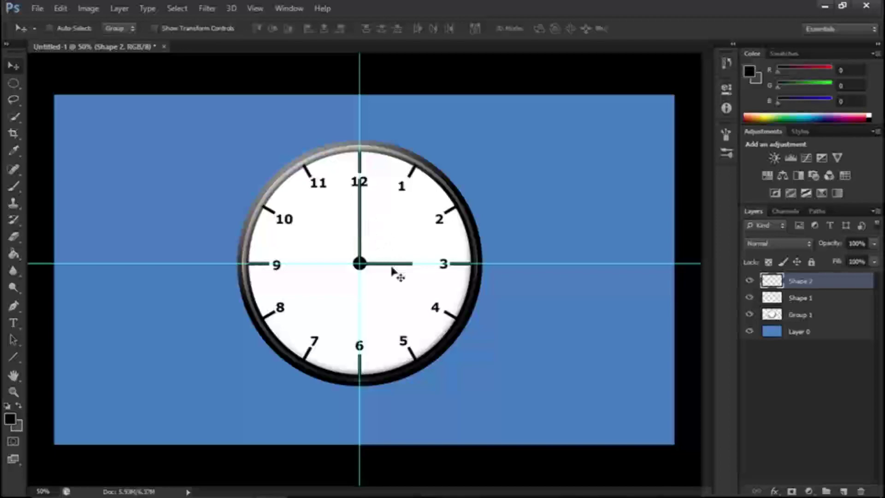
# Select the vertical hand's Shape 1 layer and clear the guides from the canvas
pyautogui.click(815, 301)
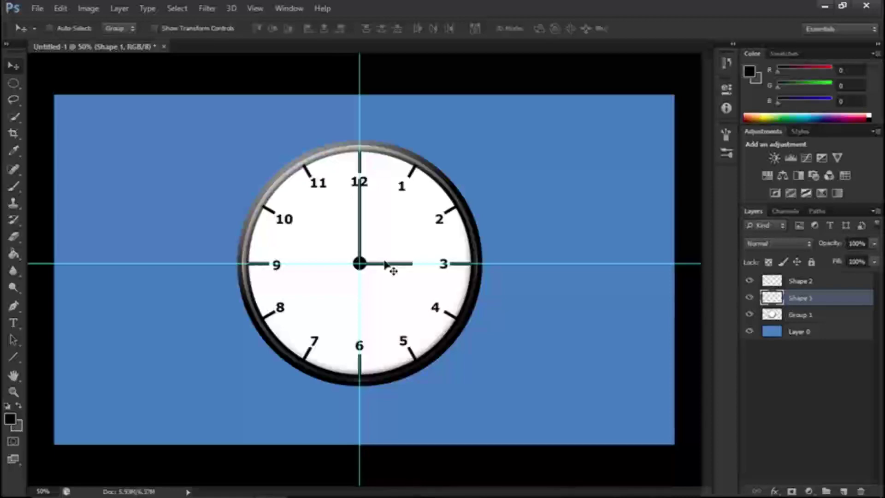
pyautogui.click(255, 8)
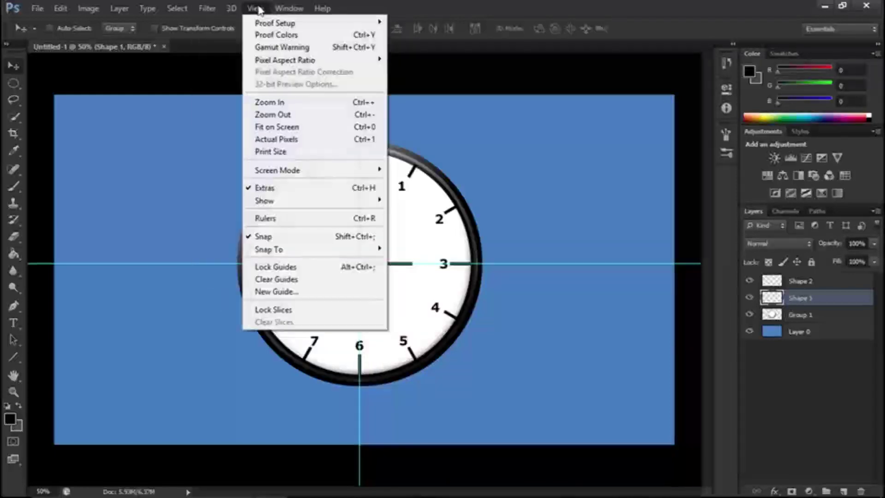
pyautogui.click(271, 220)
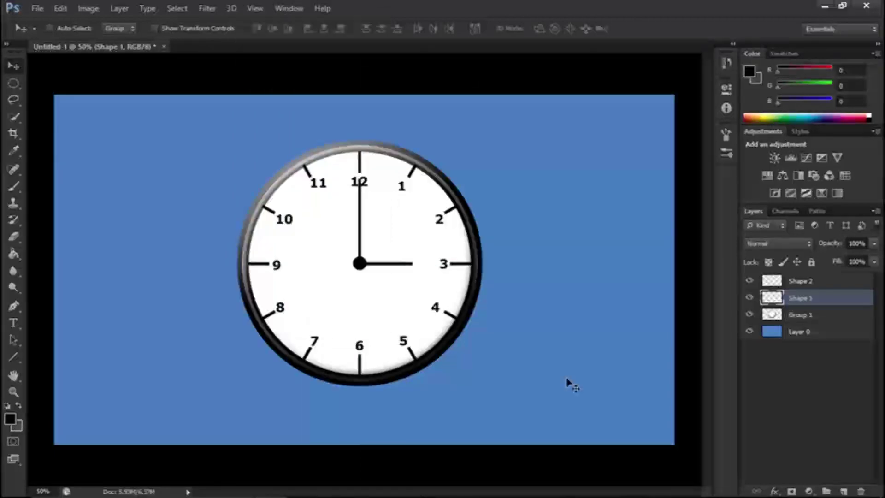